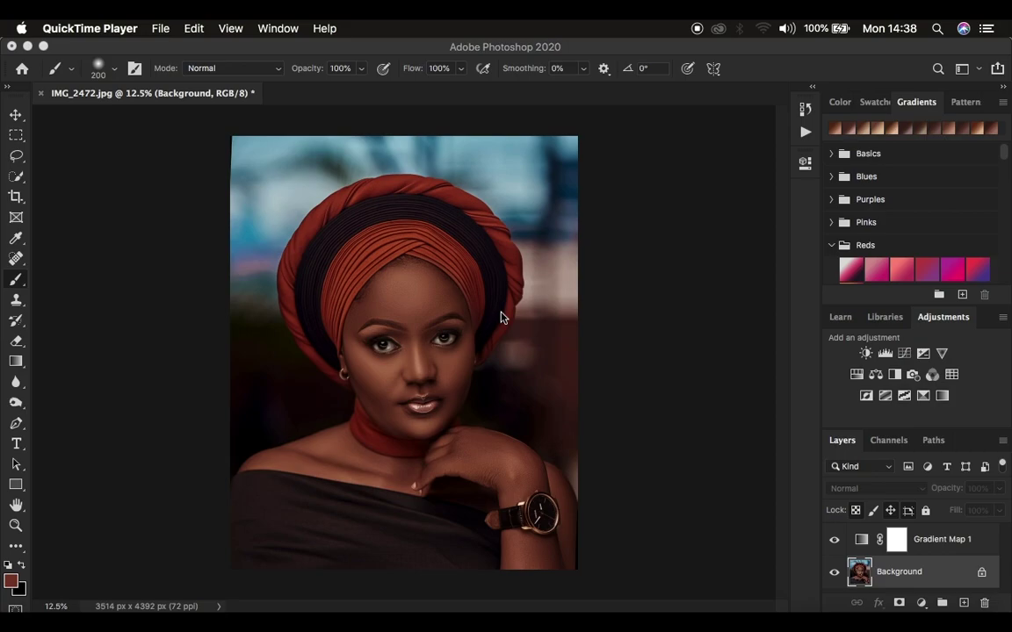
Step: Toggle Gradient Map 1's visibility to compare the portrait with and without the effect
click(834, 540)
click(835, 543)
click(836, 544)
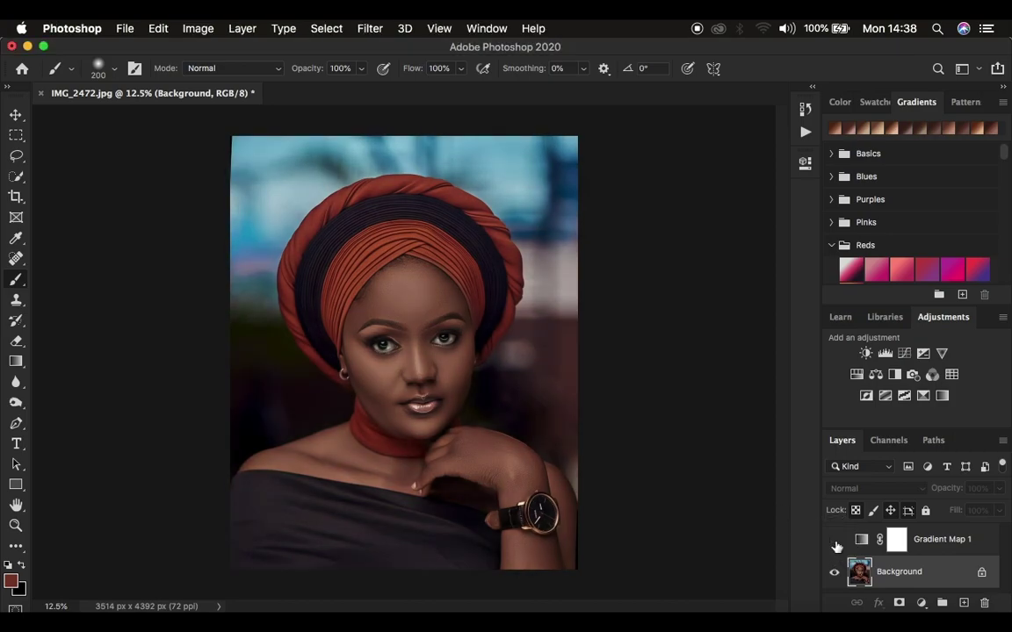
click(835, 542)
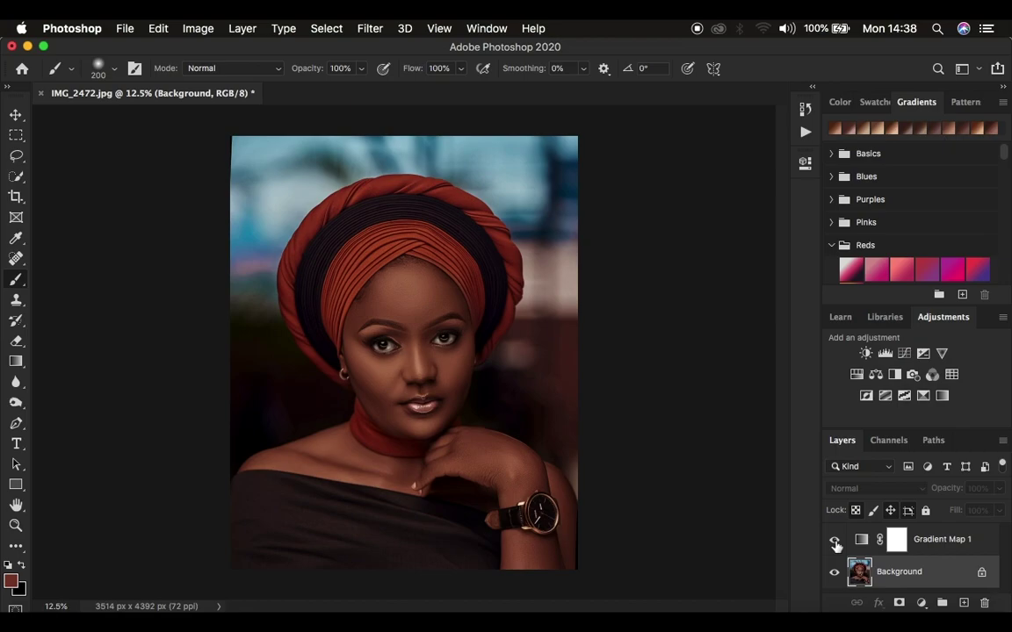
click(834, 540)
click(834, 541)
Step: Delete Gradient Map 1, add a new Gradient Map adjustment layer, and open its gradient editor
click(938, 541)
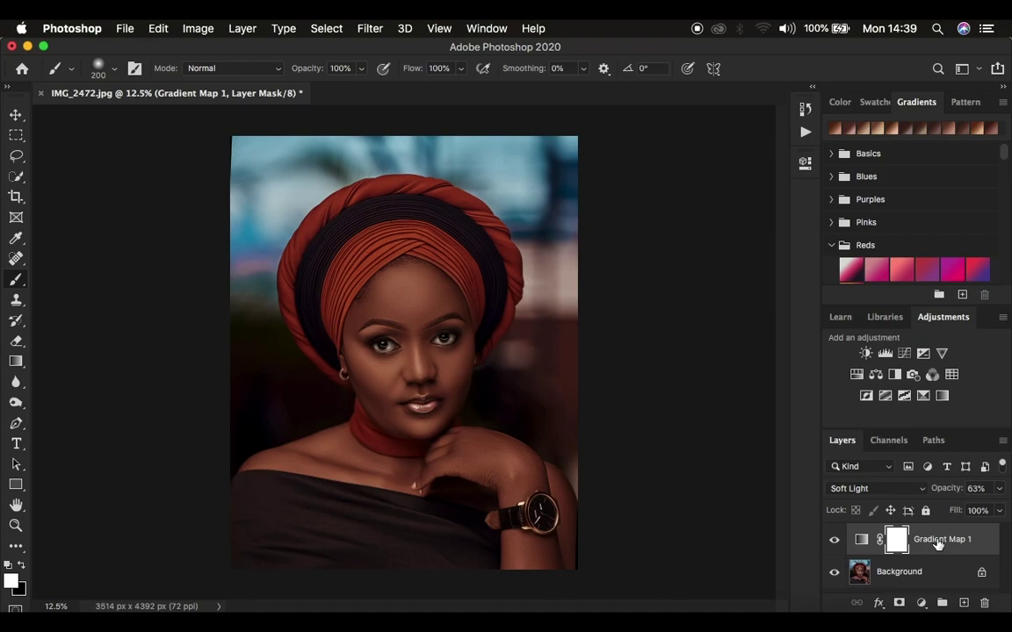
key(BackSpace)
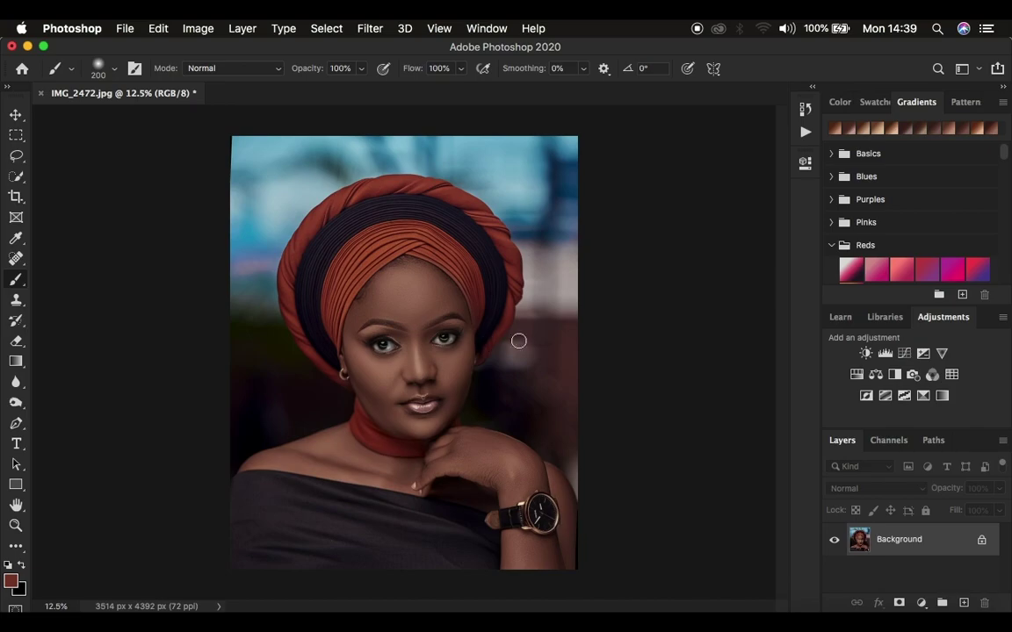
click(919, 604)
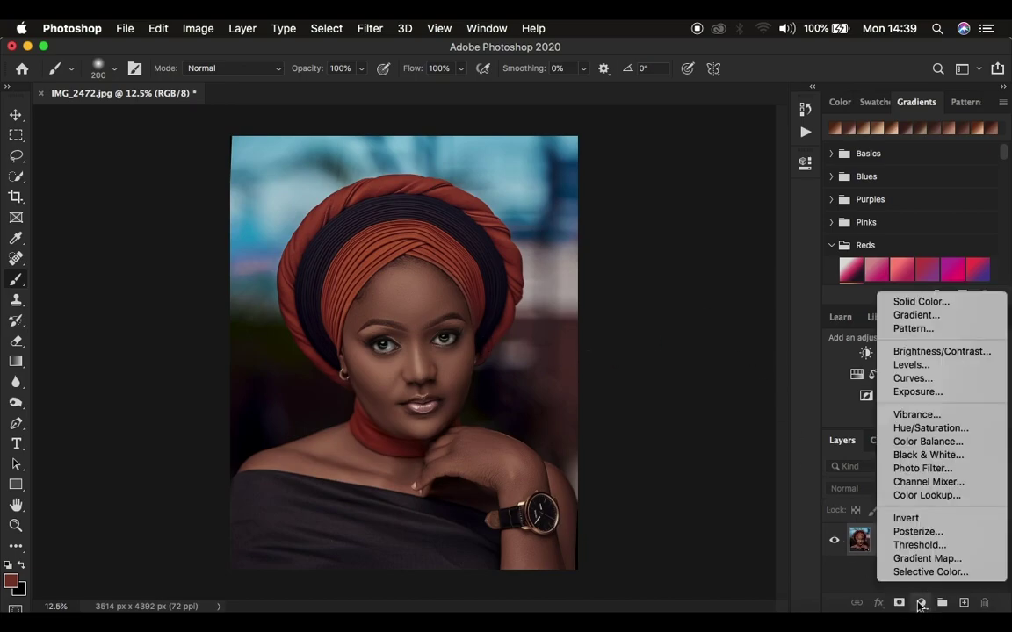
click(919, 560)
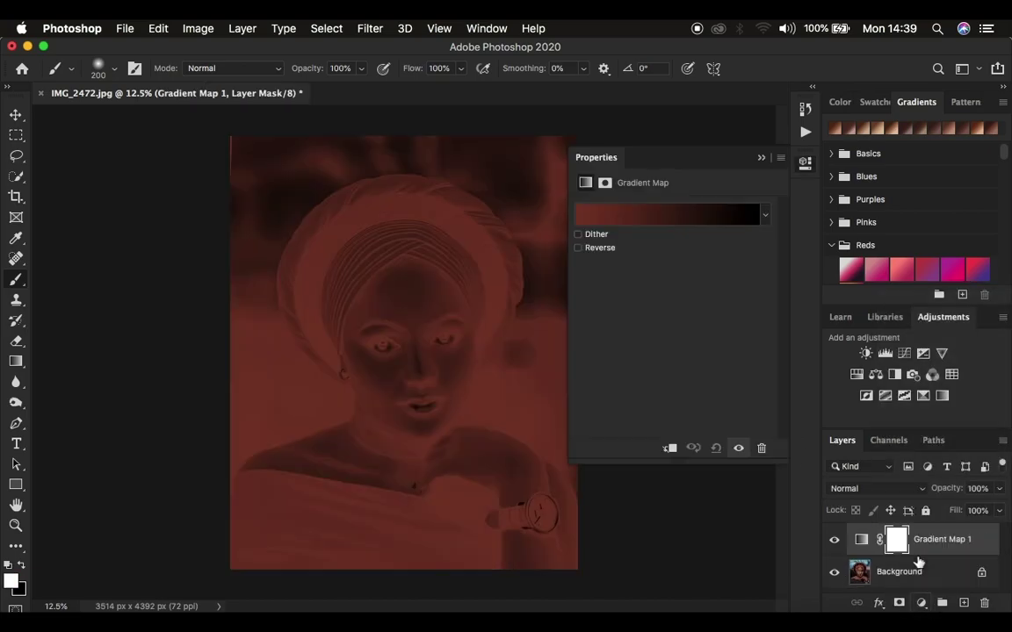
click(673, 218)
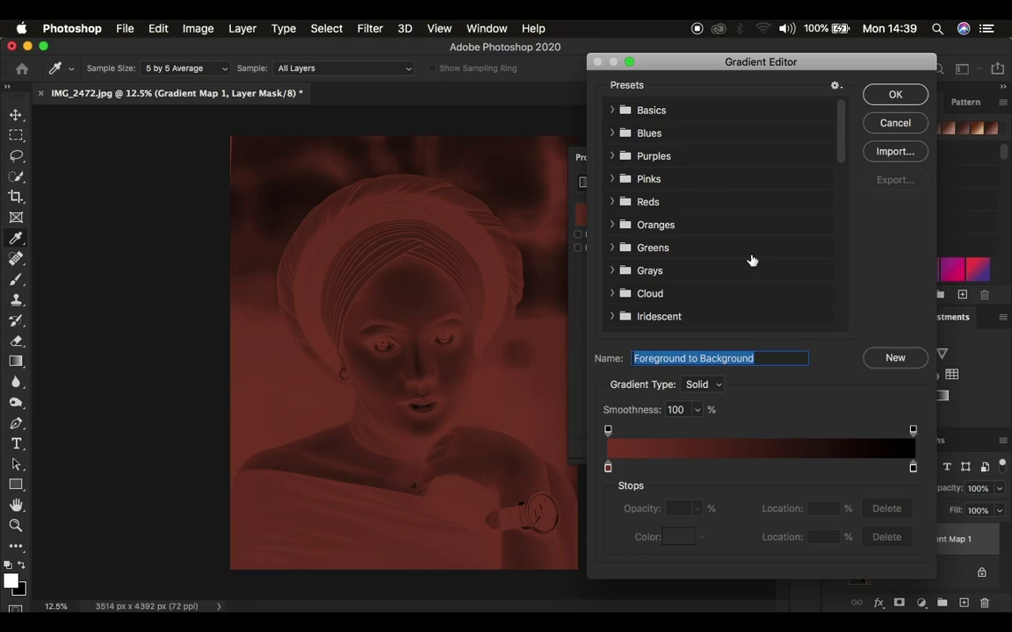
Step: Cancel the preset import, then choose RL 7 from RONNIX GRADIENT PACK after trying RL 2
click(884, 154)
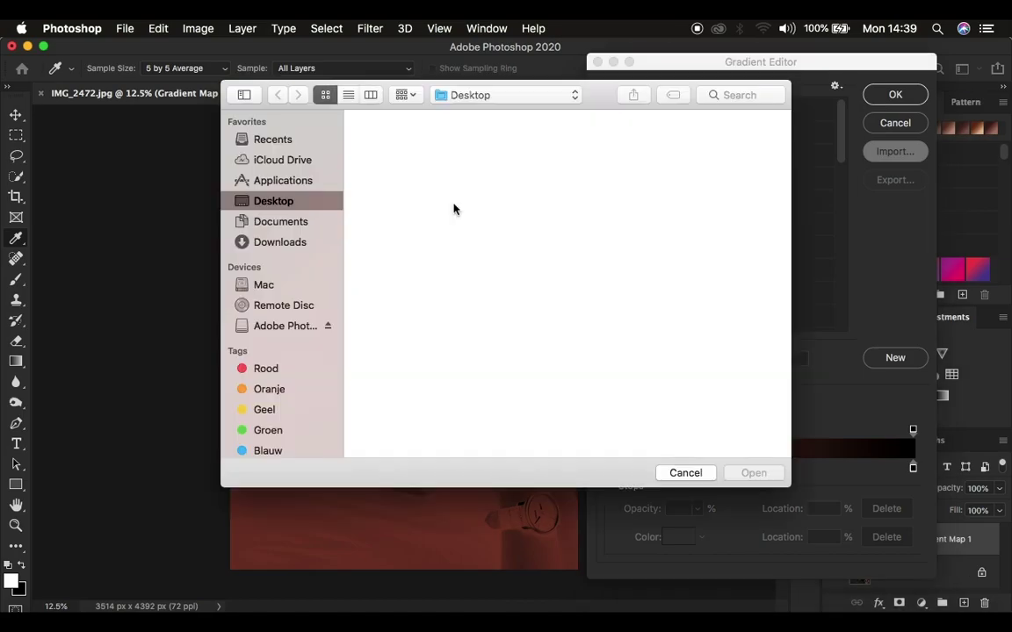
click(689, 476)
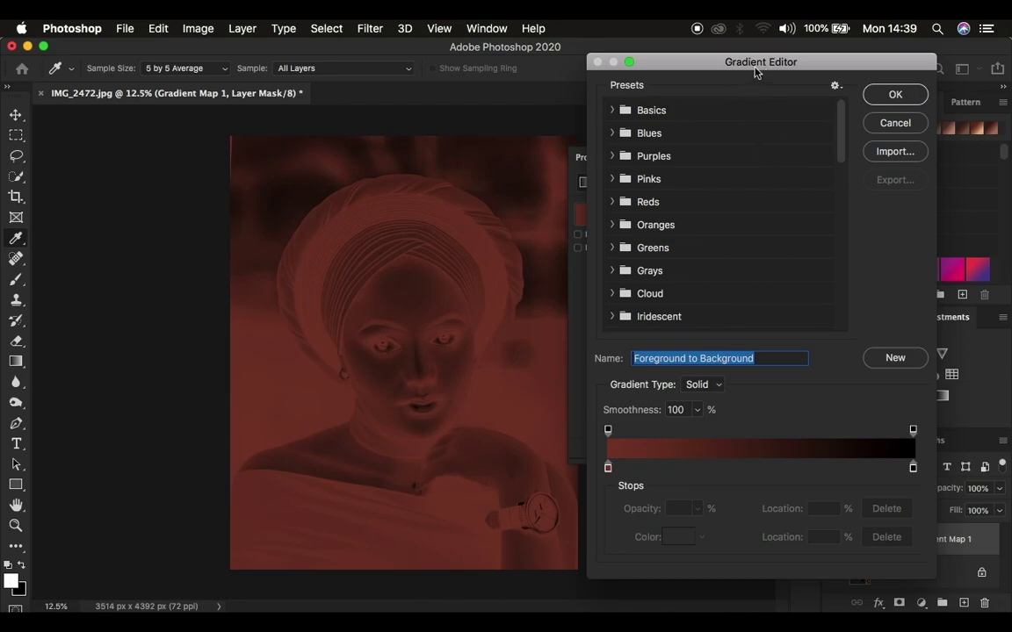
scroll(728, 261, down, 10)
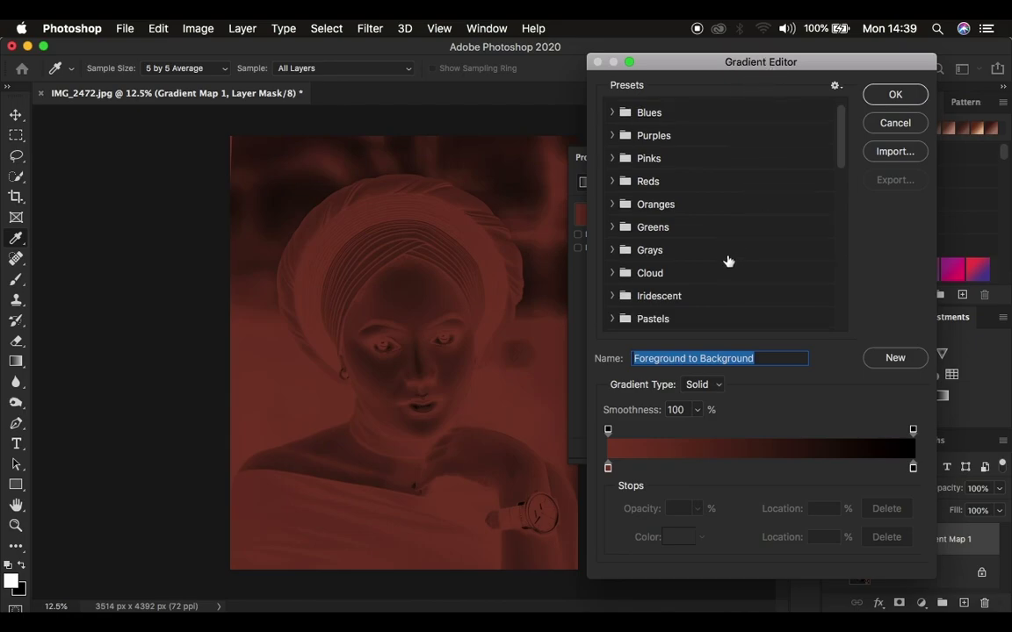
click(613, 296)
scroll(761, 294, down, 5)
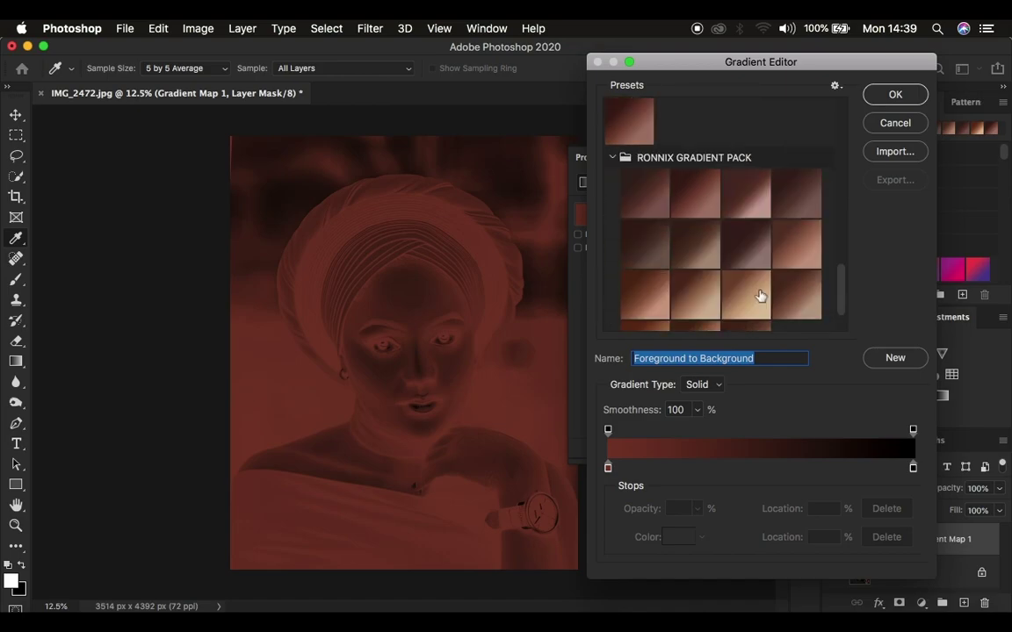
scroll(761, 296, up, 2)
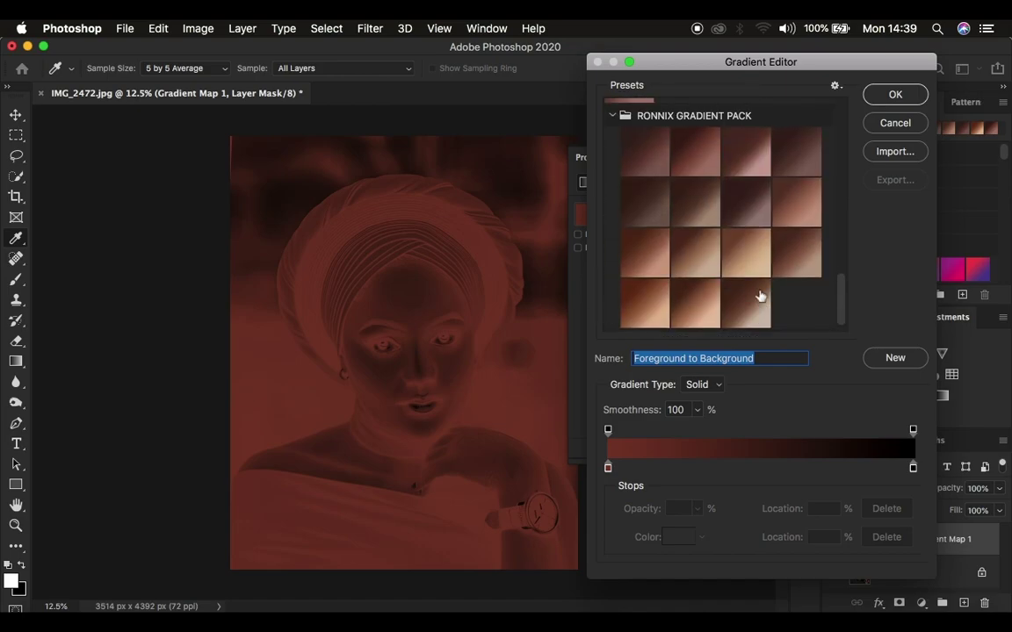
click(638, 253)
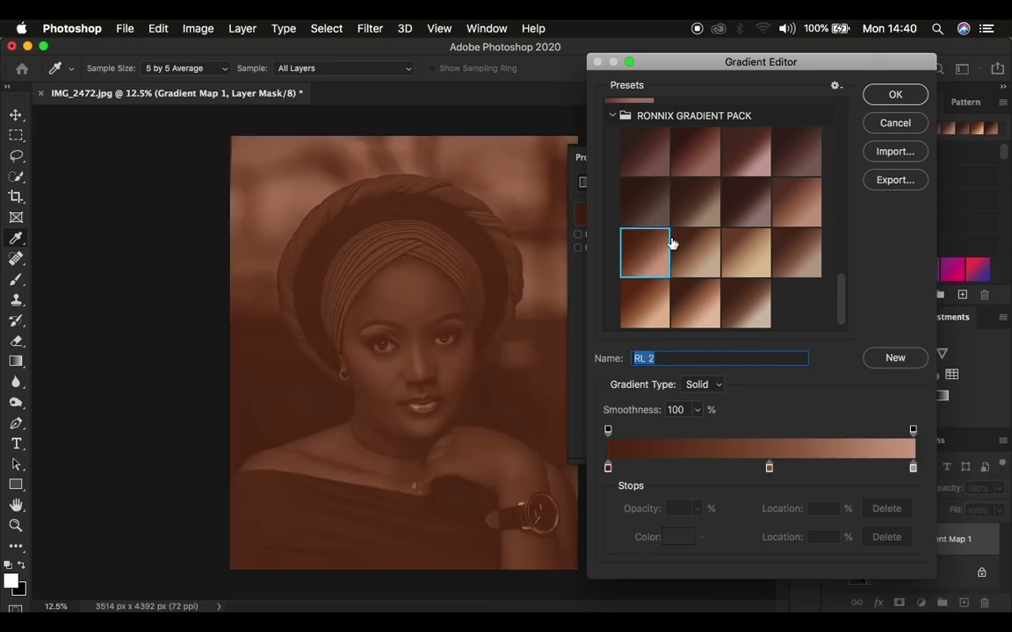
click(691, 304)
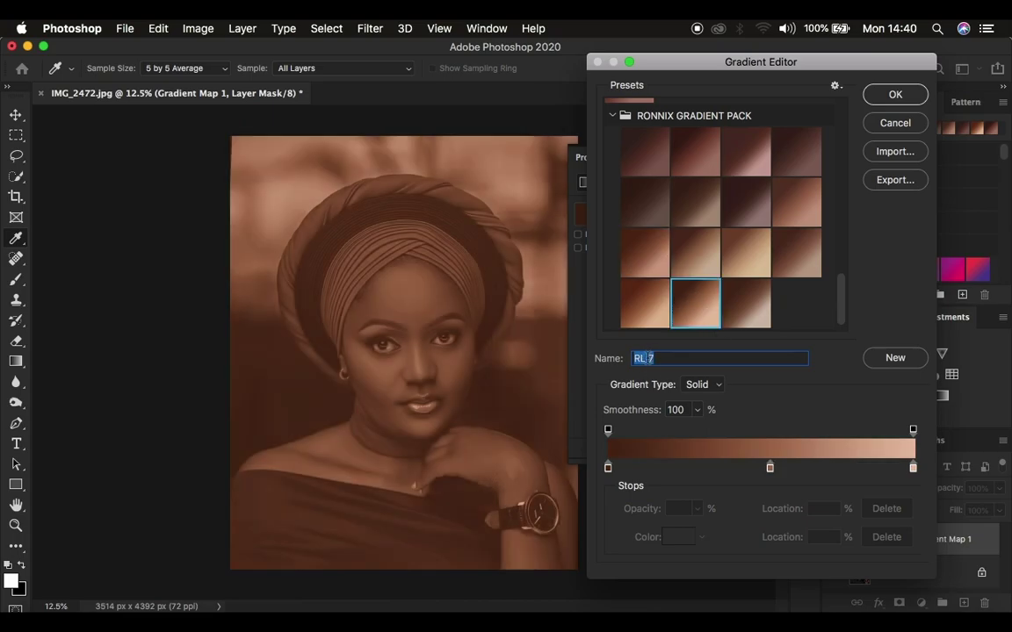
click(892, 97)
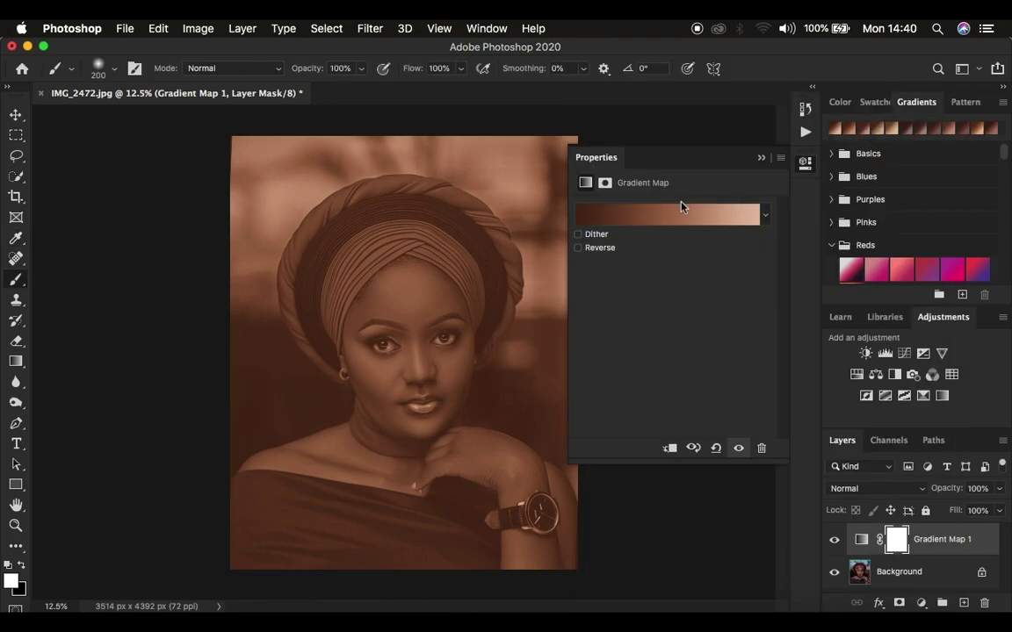
Step: Switch Gradient Map 1 to Soft Light, compare with visibility toggles, and drag opacity to 78%
click(854, 492)
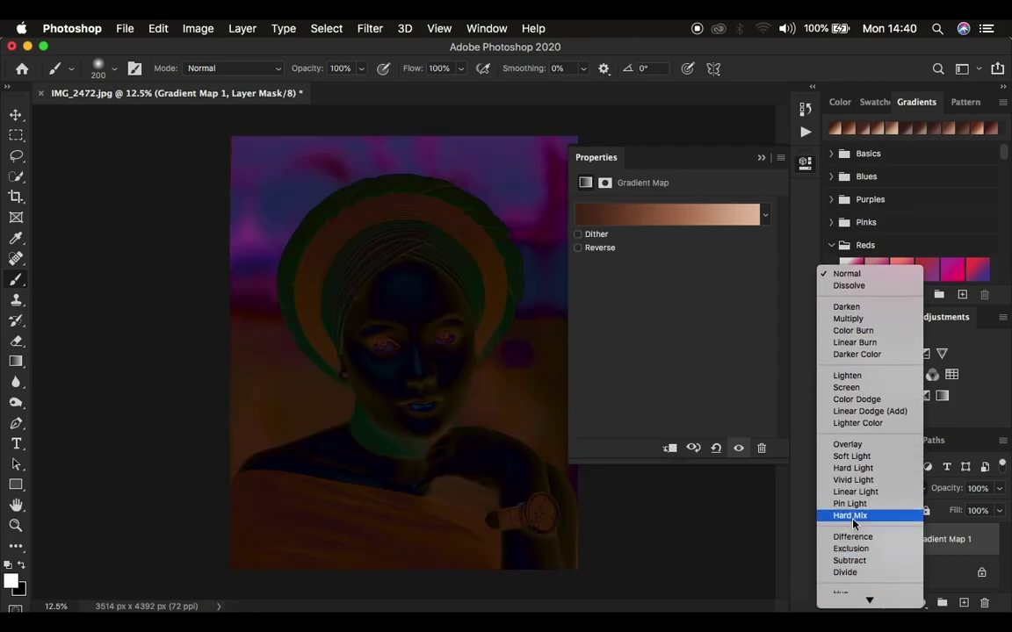
click(849, 456)
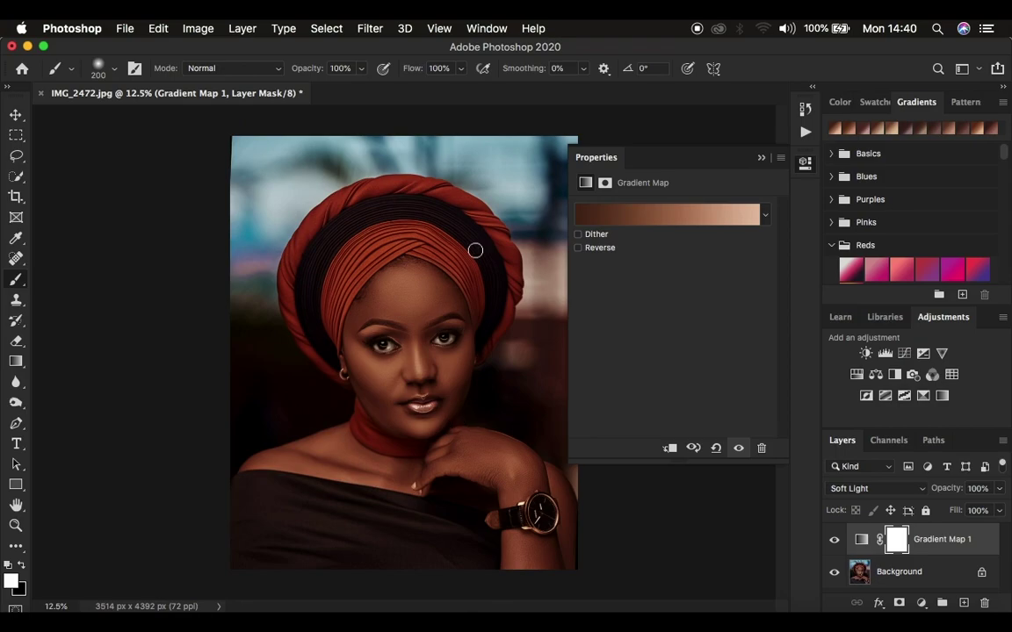
click(761, 159)
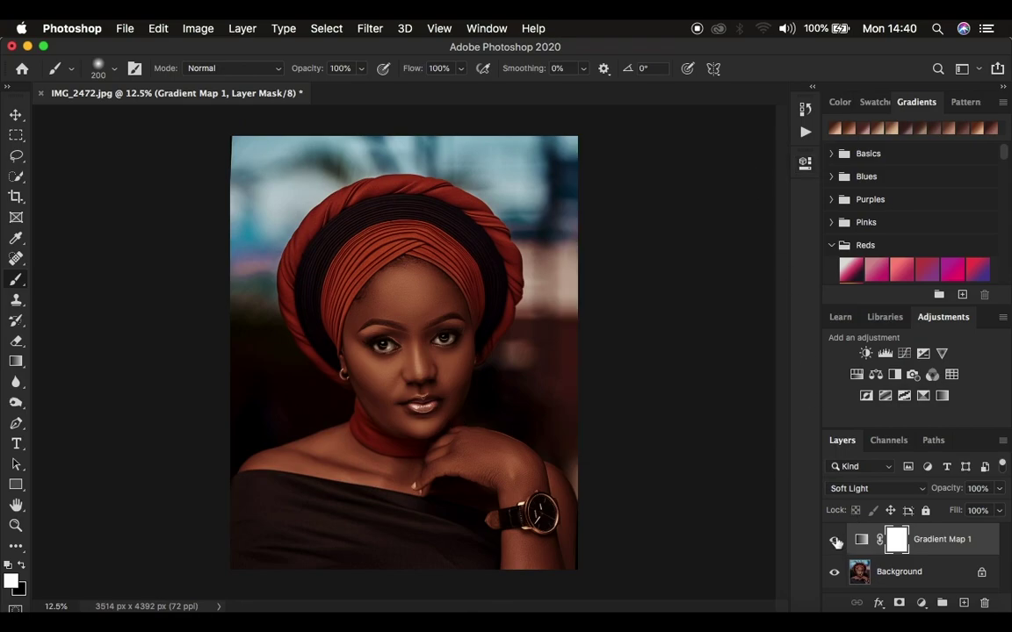
click(834, 540)
click(835, 541)
click(835, 541)
click(835, 541)
drag(950, 489, 931, 492)
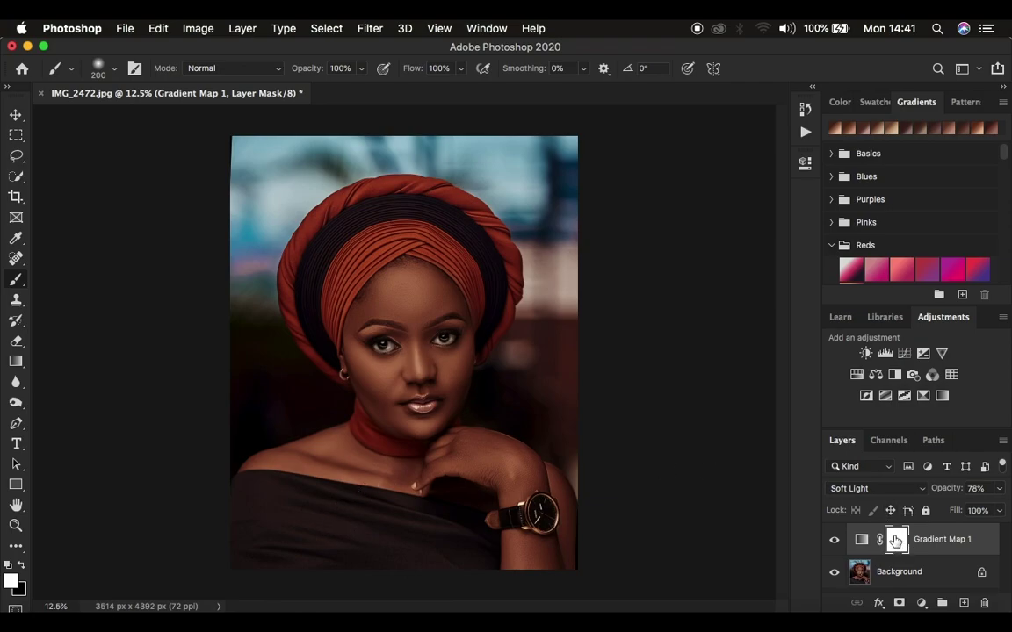
Step: Invert the mask to black and select the Brush Tool at 200 px, 0% hardness
key(super+i)
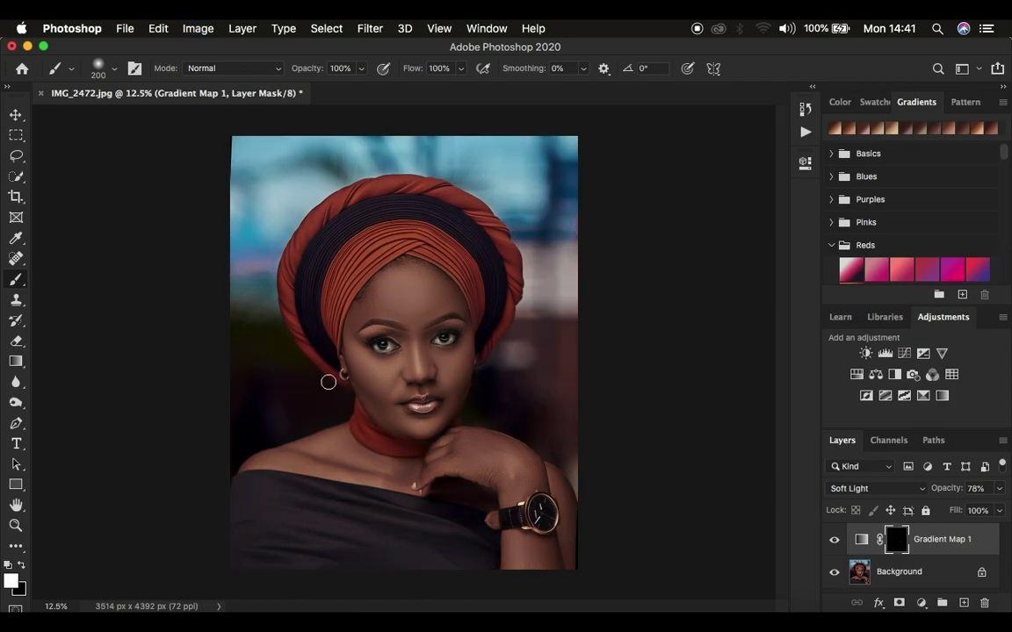
right_click(18, 281)
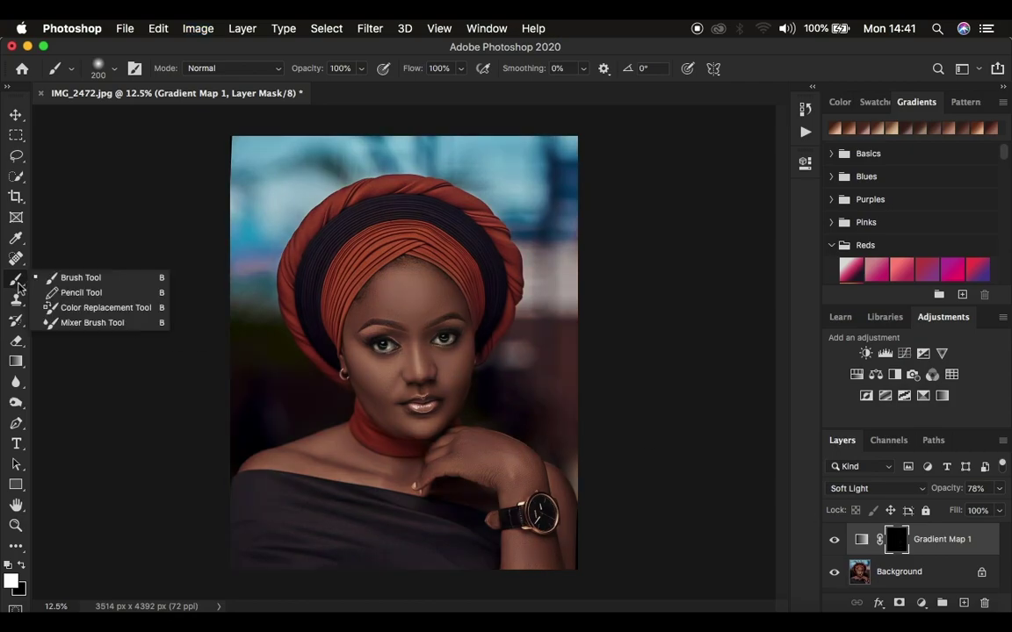
click(79, 278)
click(113, 65)
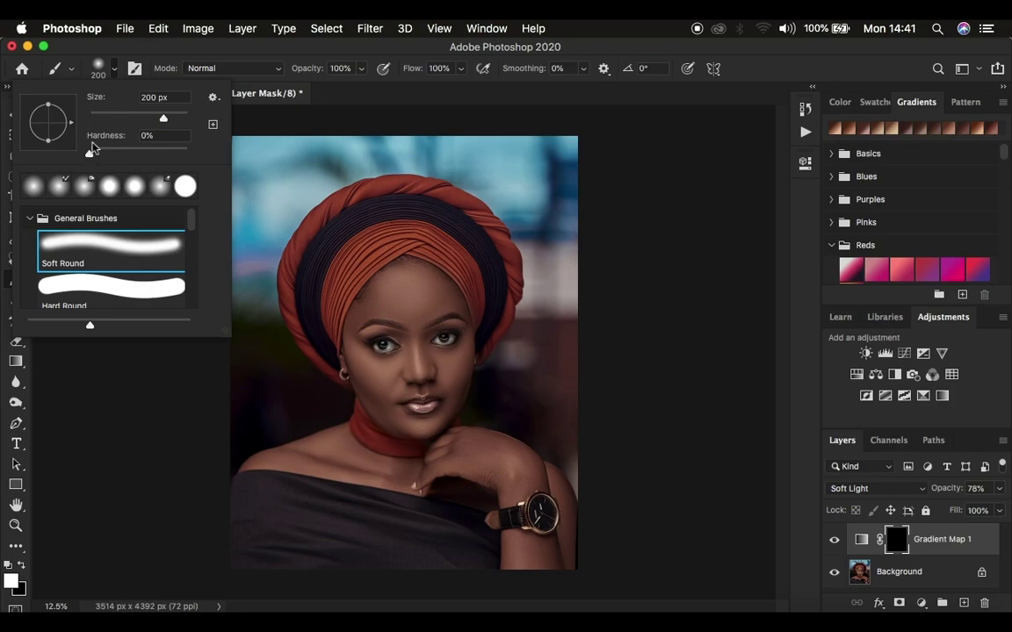
click(100, 67)
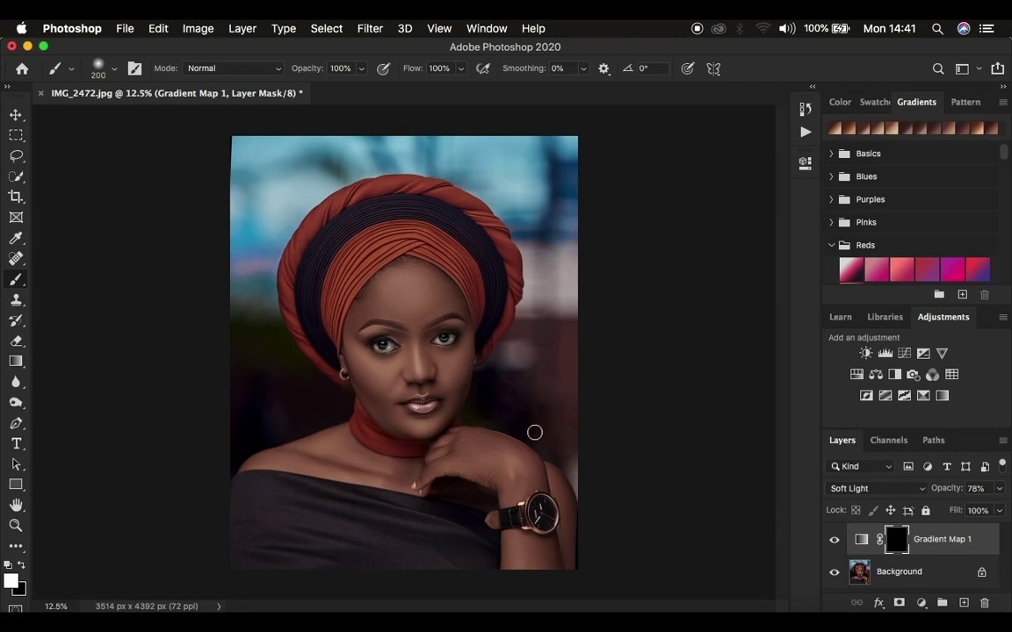
Step: Paint white over the face with a 600 px brush, then shoulder, neck and left cheek at 300 px
key(bracketright)
key(bracketright)
key(bracketright)
key(bracketright)
key(bracketright)
key(bracketright)
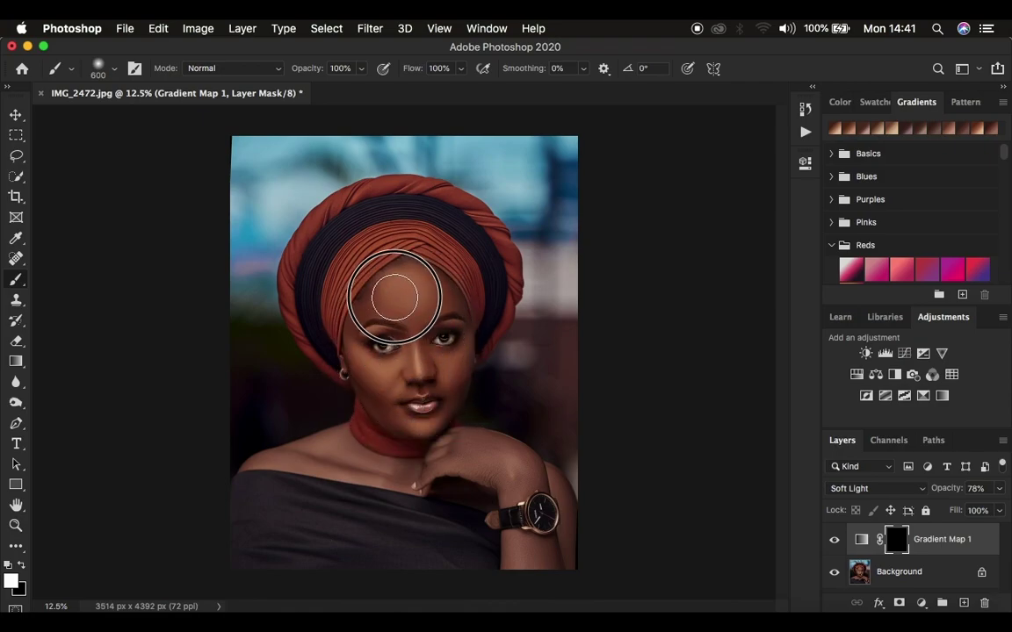
mouse_move(390, 302)
mouse_down()
mouse_move(425, 302)
mouse_move(434, 375)
mouse_move(439, 391)
mouse_move(445, 356)
mouse_move(440, 377)
mouse_move(461, 422)
mouse_move(462, 467)
mouse_move(490, 470)
mouse_move(534, 523)
mouse_move(505, 479)
mouse_move(520, 520)
mouse_move(531, 489)
mouse_move(552, 535)
mouse_move(498, 464)
mouse_move(438, 467)
mouse_move(491, 458)
mouse_move(516, 474)
mouse_move(461, 449)
mouse_move(505, 460)
mouse_move(549, 501)
mouse_move(564, 552)
mouse_move(556, 568)
mouse_move(526, 549)
mouse_up()
key(bracketleft)
key(bracketleft)
key(bracketleft)
mouse_move(256, 462)
mouse_down()
mouse_move(343, 462)
mouse_move(323, 454)
mouse_move(355, 442)
mouse_move(348, 454)
mouse_move(375, 479)
mouse_move(423, 475)
mouse_move(269, 458)
mouse_move(317, 443)
mouse_move(403, 466)
mouse_move(481, 454)
mouse_move(529, 474)
mouse_move(524, 463)
mouse_move(517, 529)
mouse_move(542, 517)
mouse_move(504, 458)
mouse_move(561, 567)
mouse_move(483, 451)
mouse_move(439, 411)
mouse_up()
mouse_move(420, 362)
mouse_down()
mouse_move(395, 347)
mouse_move(378, 368)
mouse_move(361, 350)
mouse_move(359, 375)
mouse_move(347, 368)
mouse_move(373, 379)
mouse_move(366, 323)
mouse_move(401, 289)
mouse_move(406, 384)
mouse_move(423, 334)
mouse_move(410, 345)
mouse_move(454, 346)
mouse_move(428, 383)
mouse_move(432, 315)
mouse_move(460, 338)
mouse_move(454, 311)
mouse_move(464, 353)
mouse_move(455, 309)
mouse_move(429, 280)
mouse_move(464, 337)
mouse_move(429, 280)
mouse_move(403, 266)
mouse_up()
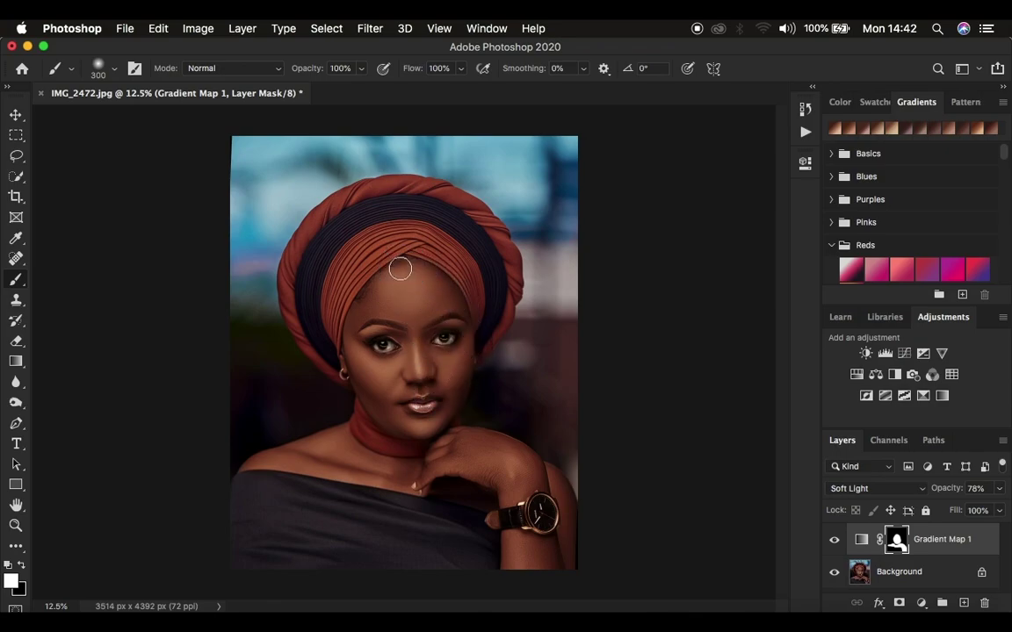
Step: Dab the neck below the choker on the mask and reopen Gradient Map 1's gradient editor
click(384, 467)
double_click(861, 540)
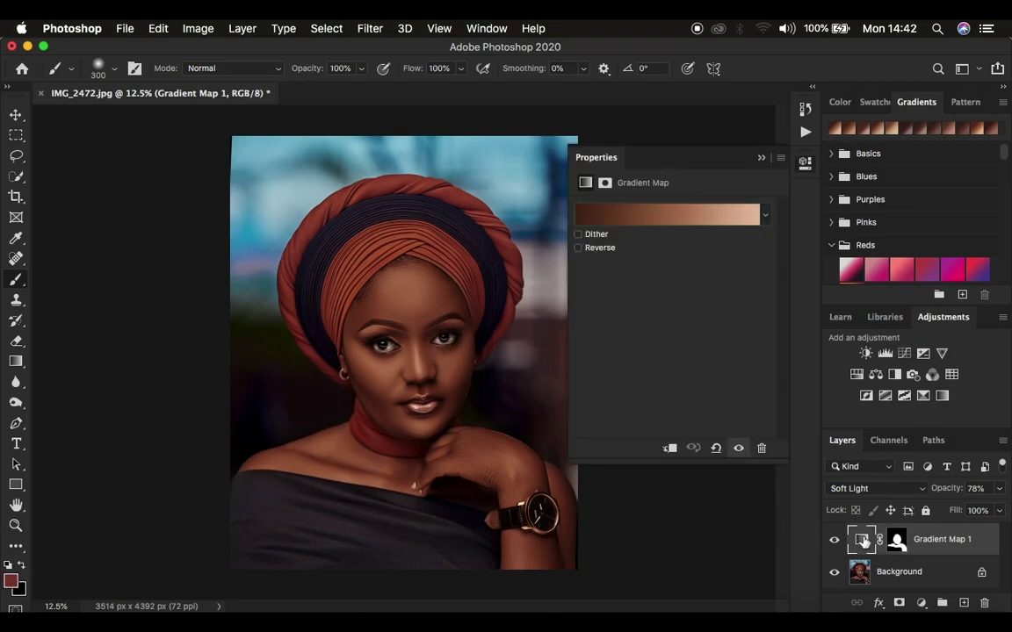
click(659, 217)
scroll(714, 263, down, 10)
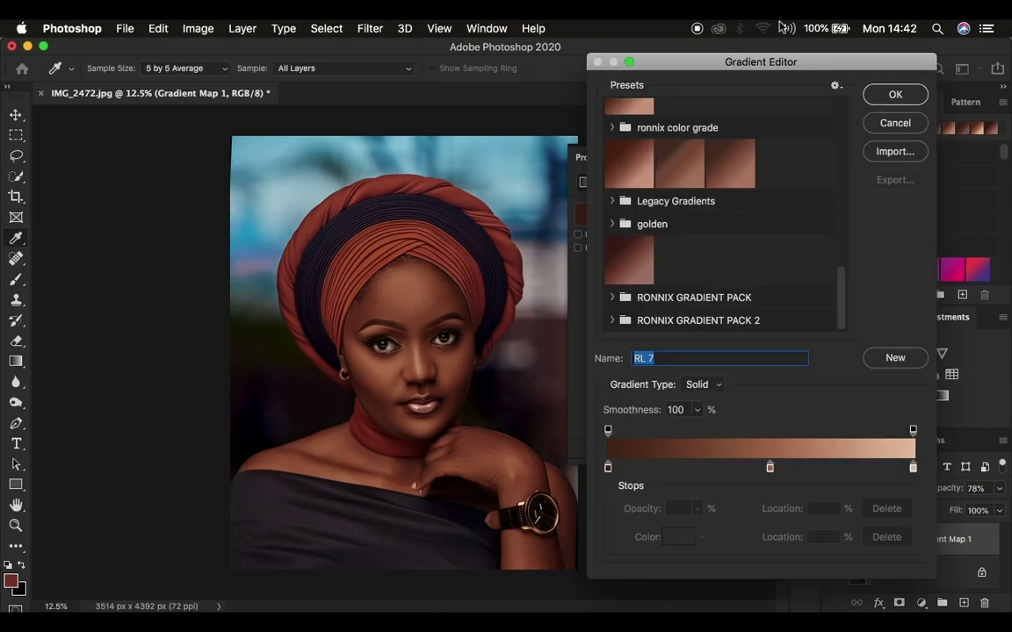
Step: Expand RONNIX GRADIENT PACK and preview the RDM 1, RDM 3, RL 1 and RDM 7 presets
click(614, 298)
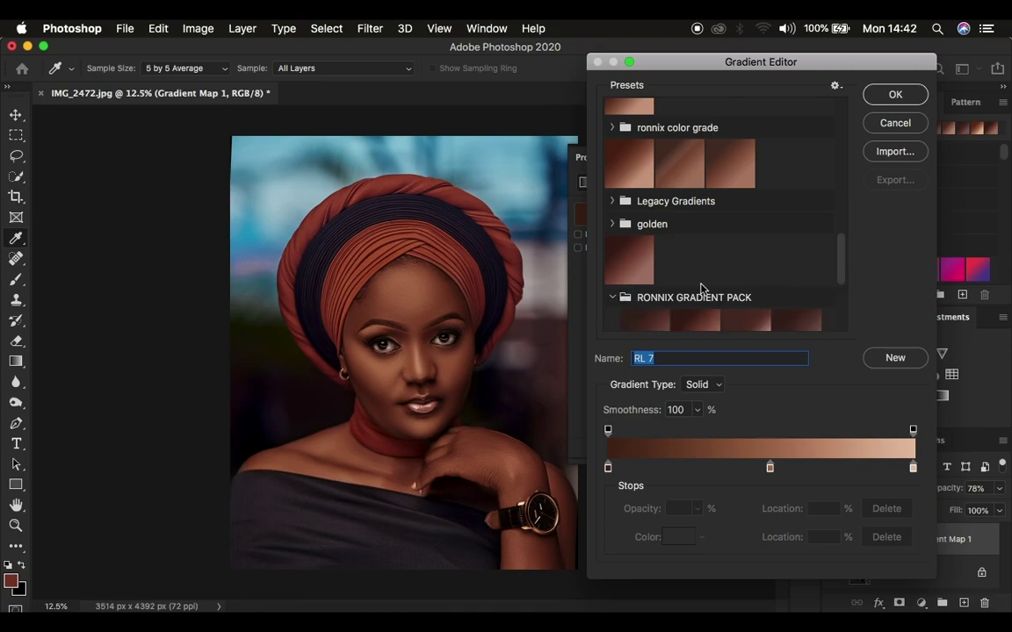
scroll(701, 288, down, 3)
scroll(654, 230, down, 2)
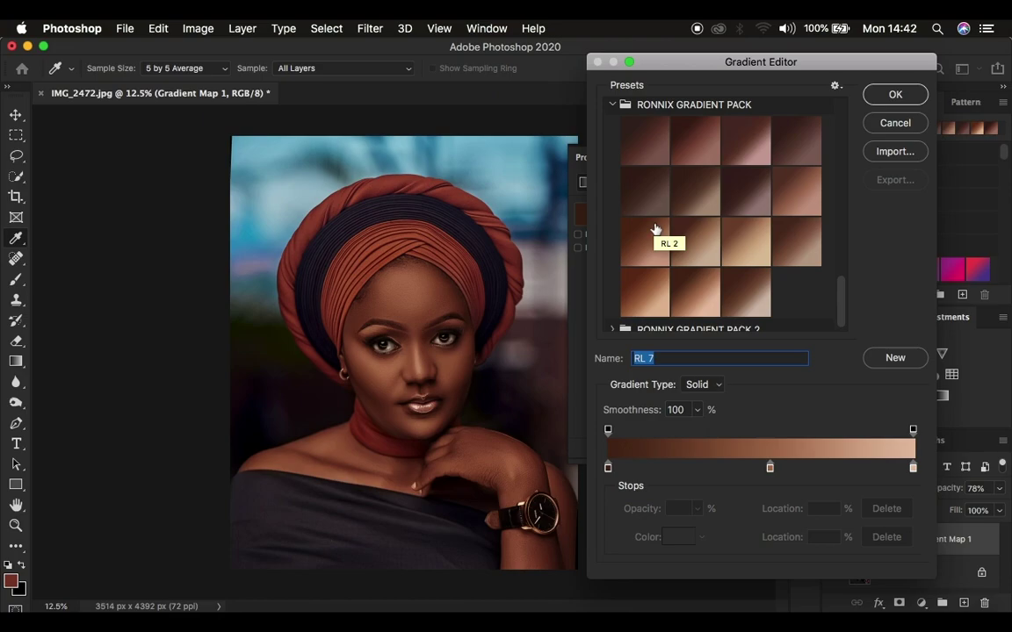
click(644, 150)
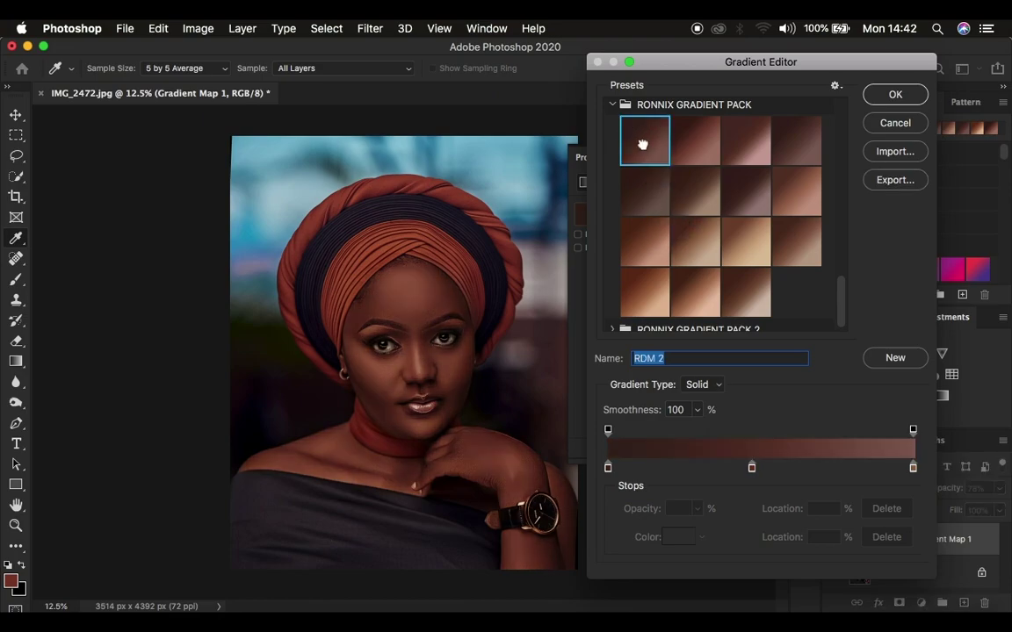
click(706, 146)
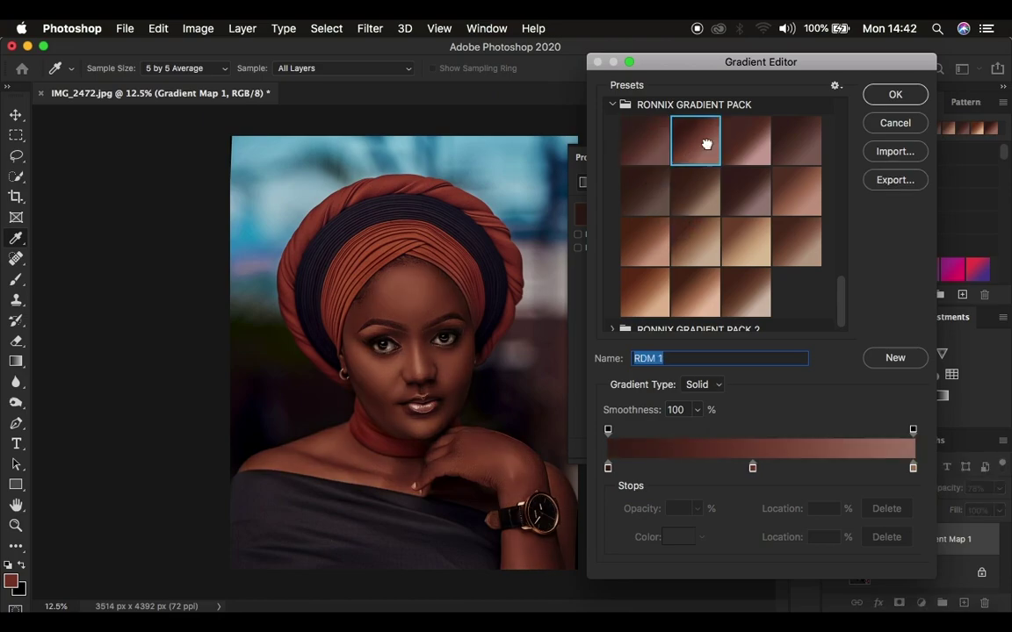
click(747, 143)
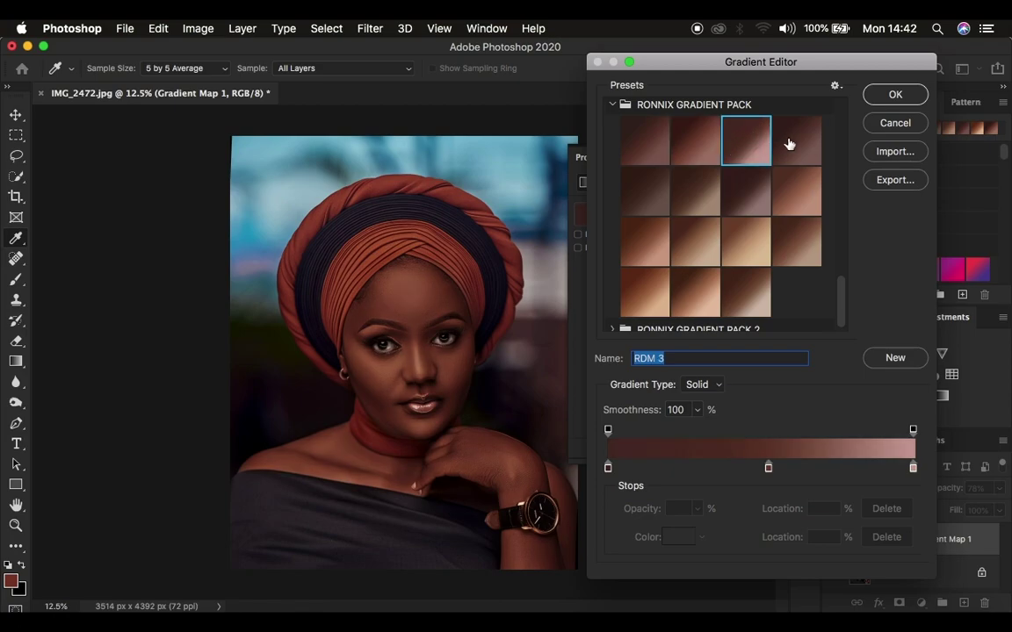
click(794, 197)
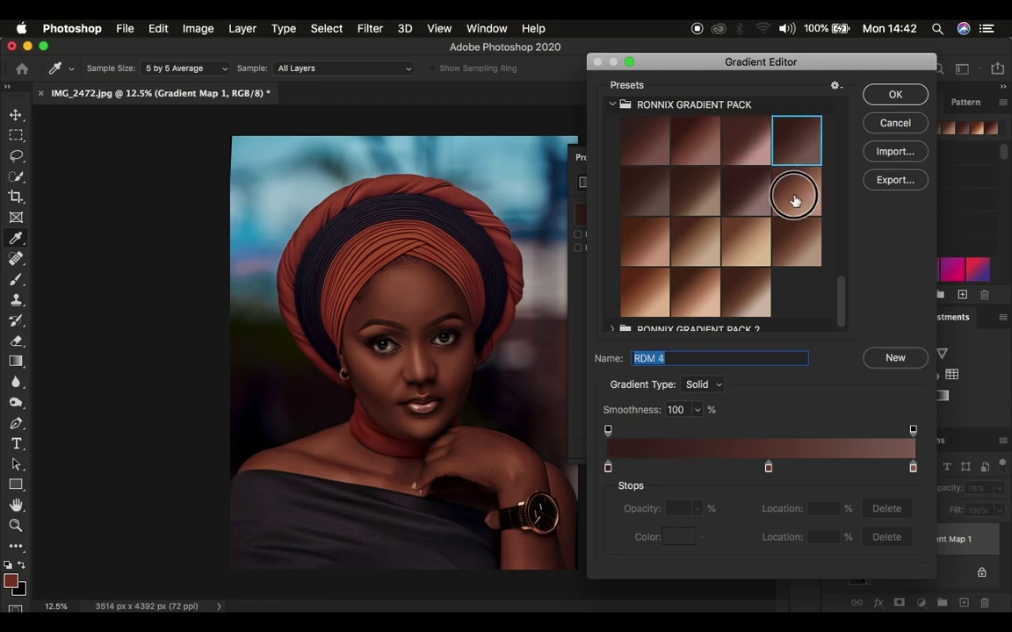
click(743, 200)
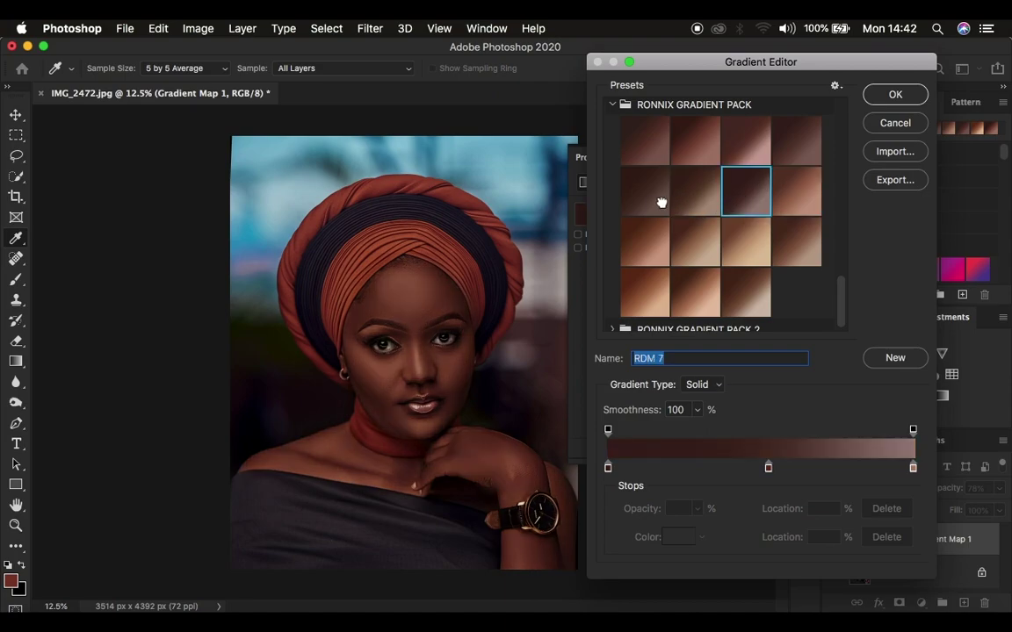
Step: Preview RDM 5, RL 6, RL 7, RL 4 and RL 2, then settle on RL 1 and confirm
click(625, 204)
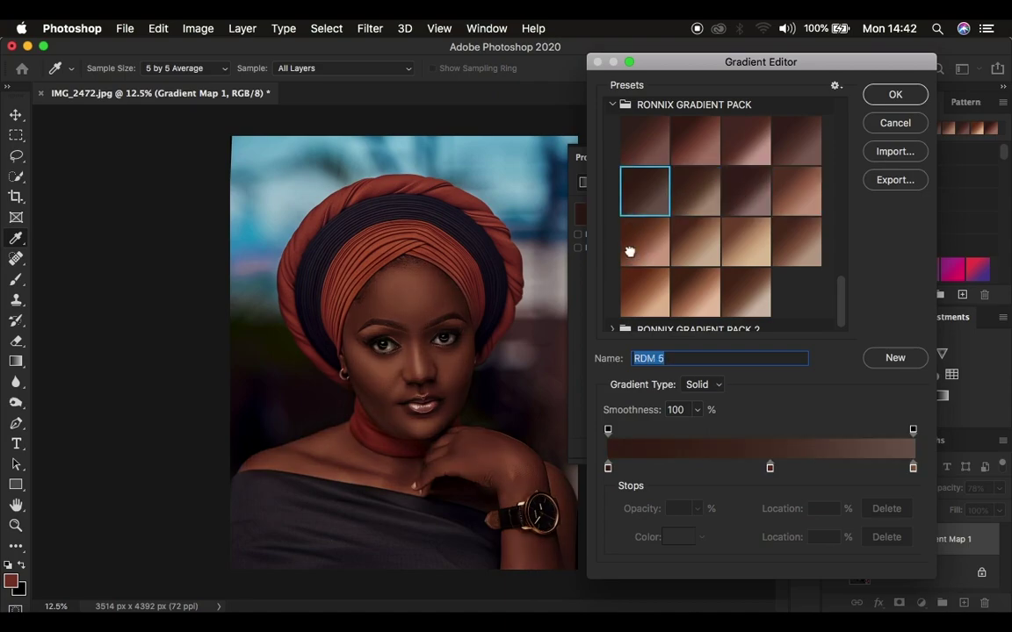
click(629, 252)
click(641, 288)
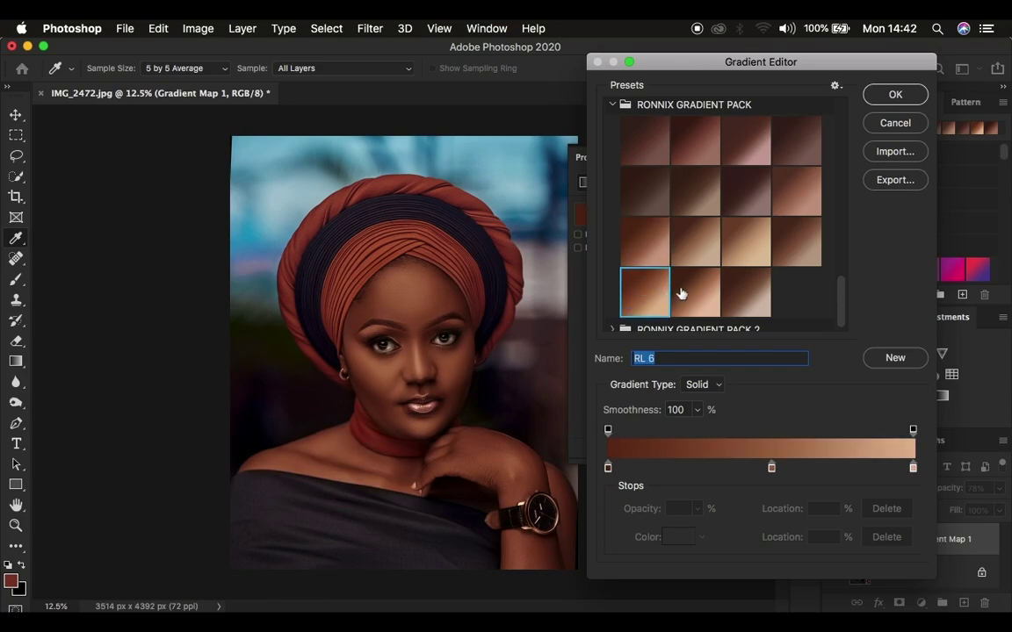
click(693, 294)
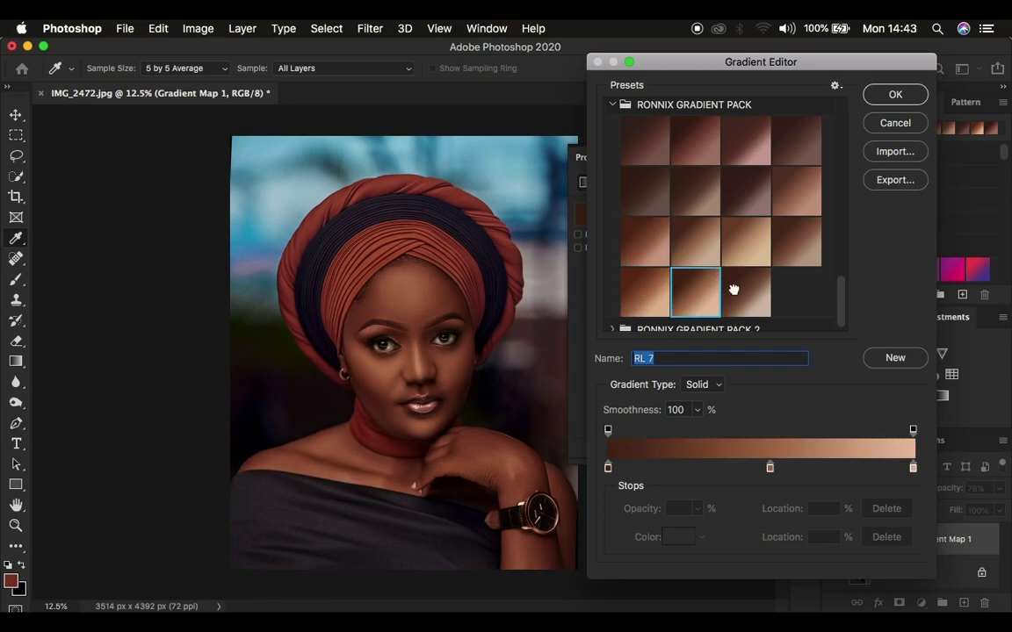
click(725, 244)
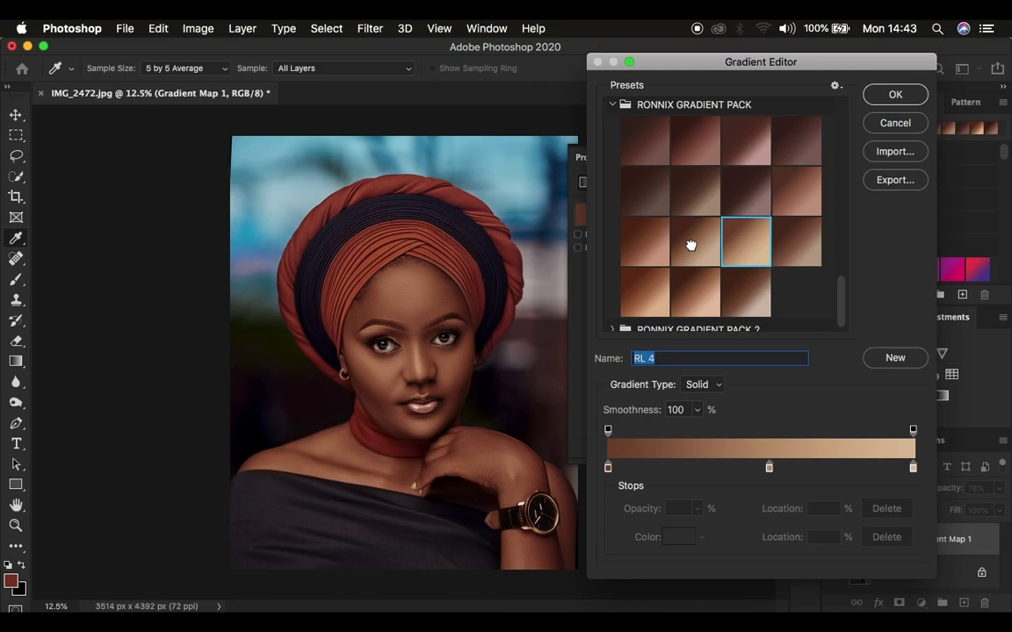
click(647, 253)
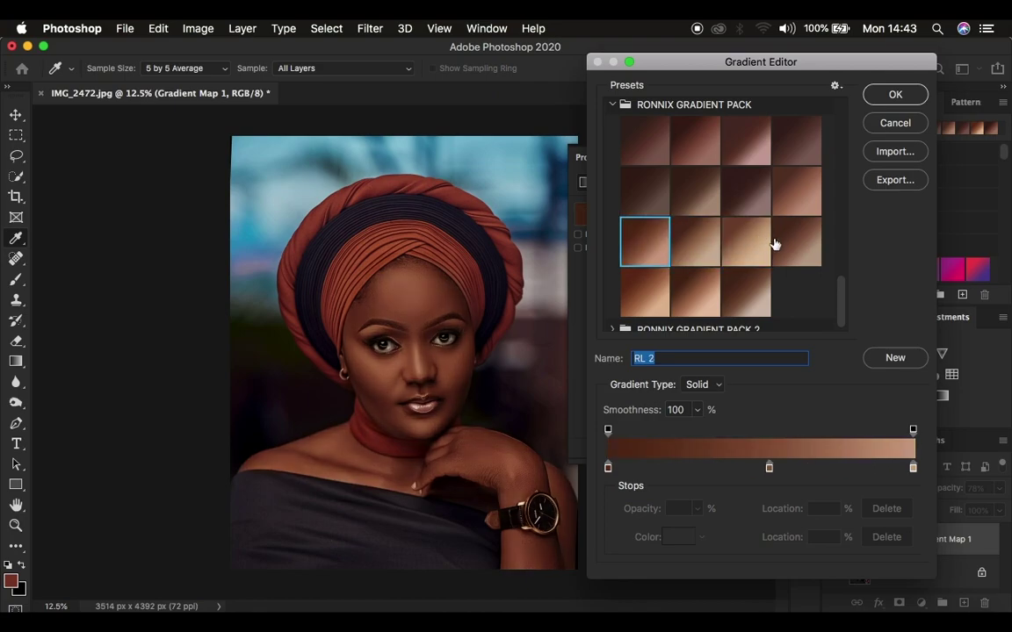
click(790, 200)
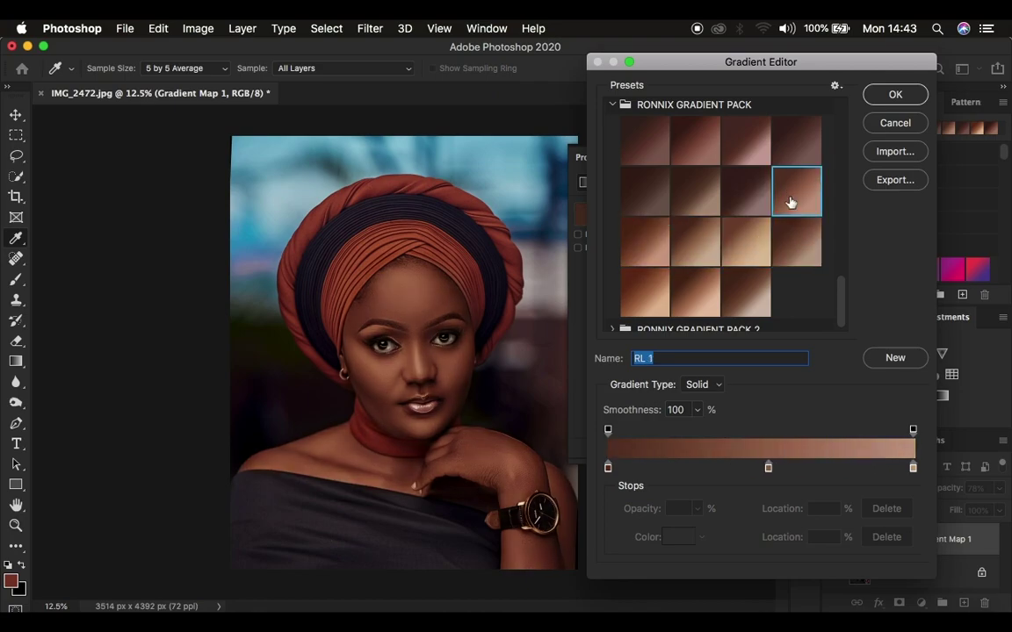
click(878, 95)
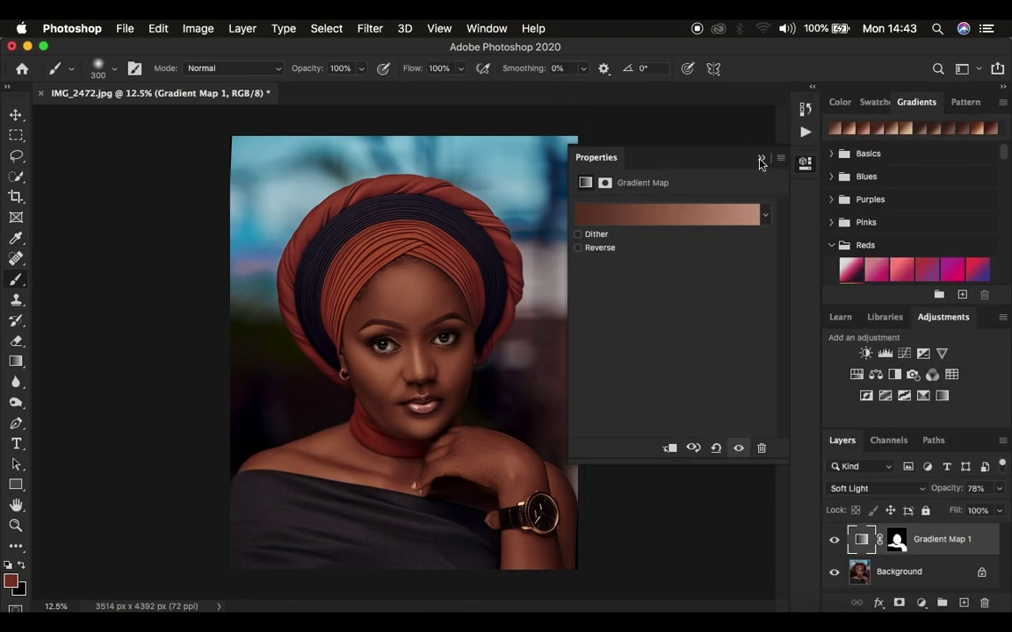
Step: Collapse Properties, drop Gradient Map 1 to 72% opacity, and toggle it to compare
click(855, 428)
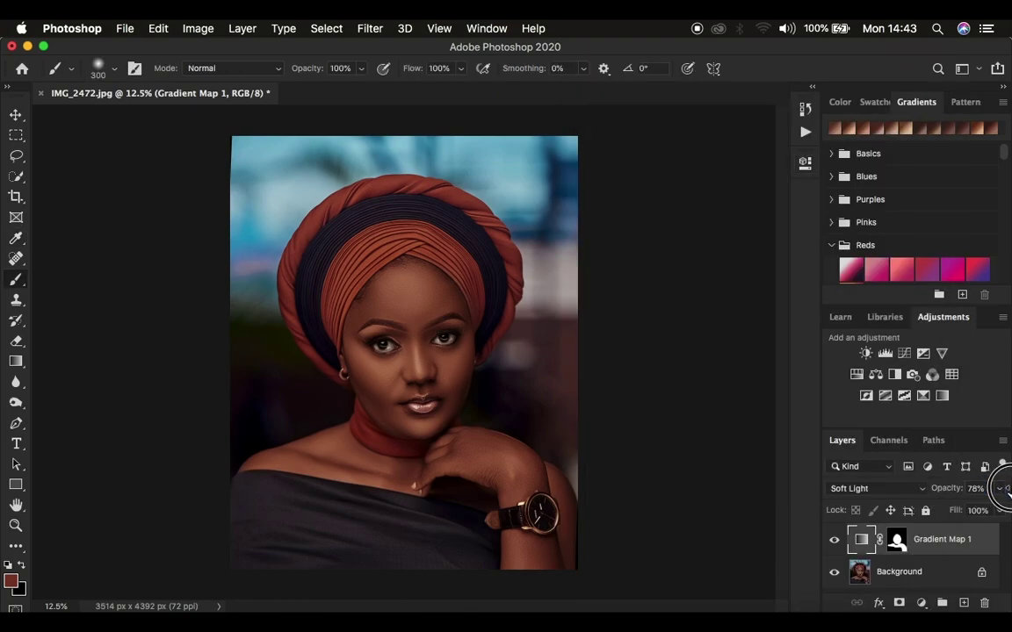
mouse_move(933, 489)
mouse_down()
mouse_move(948, 492)
mouse_move(926, 486)
mouse_up()
click(834, 545)
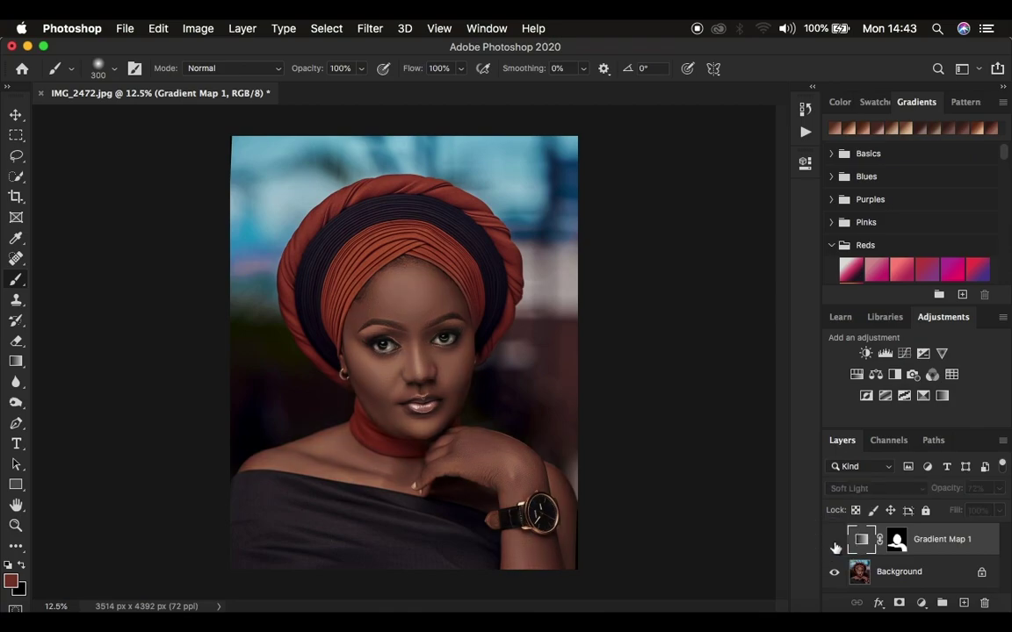
click(834, 545)
click(835, 545)
click(834, 546)
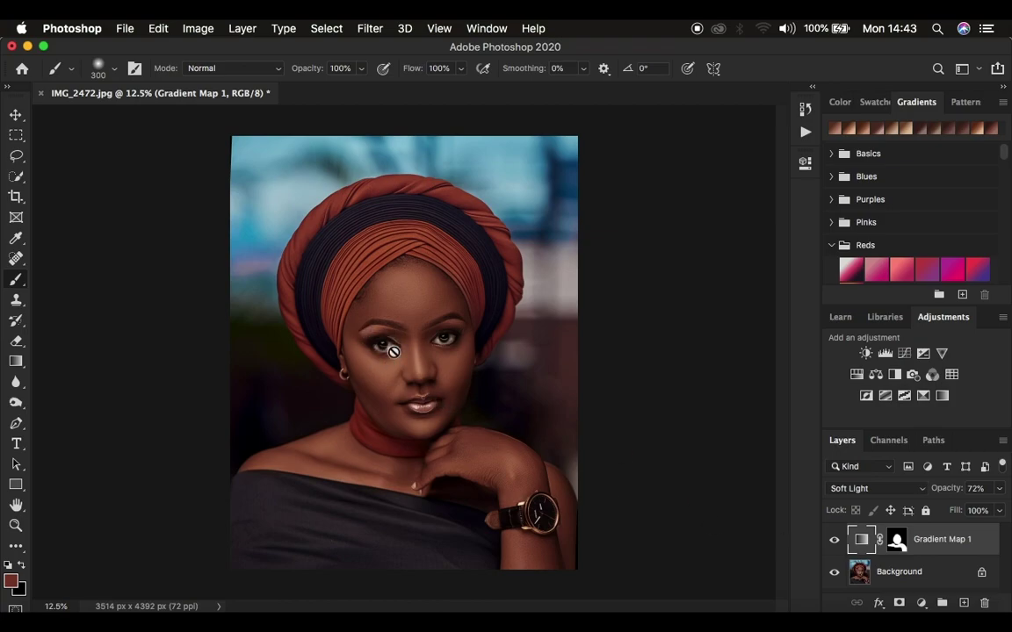
Step: On the mask, zoom in and paint black with a smaller brush over the left and right eyes
click(896, 541)
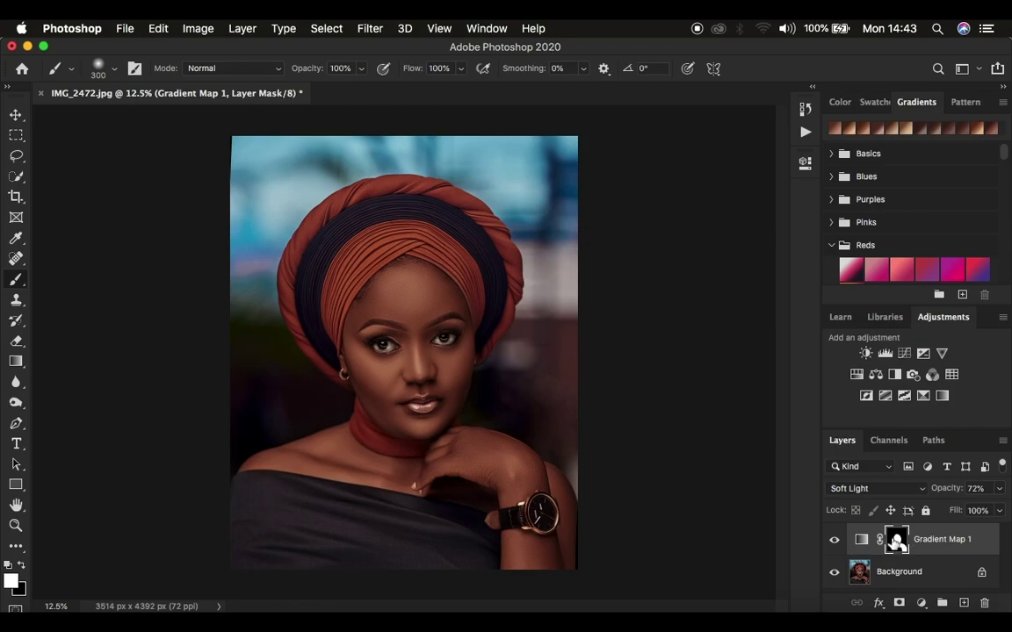
click(21, 565)
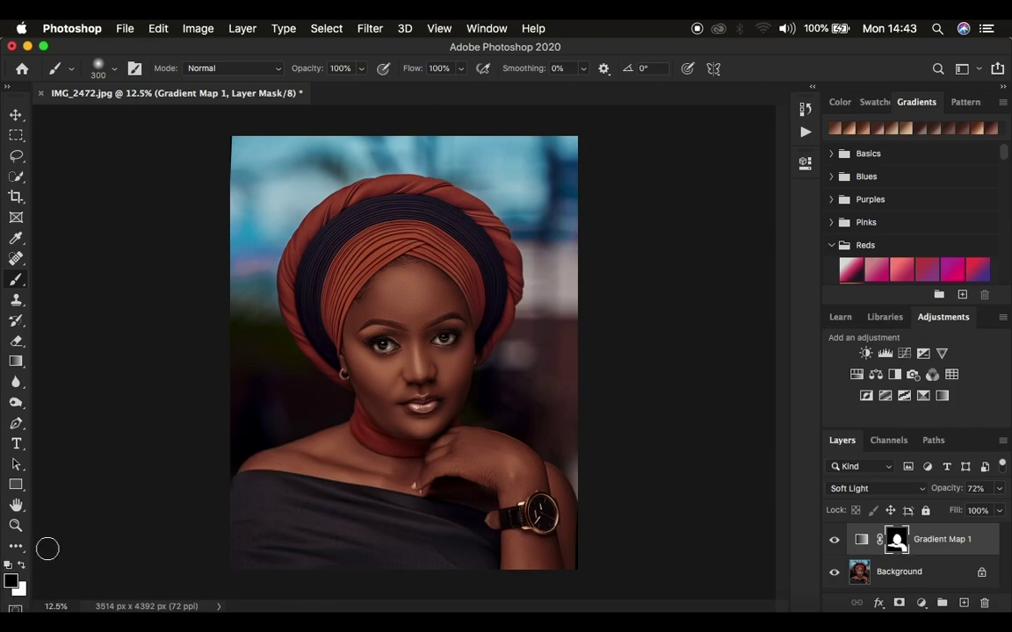
key(super+equal)
key(super+equal)
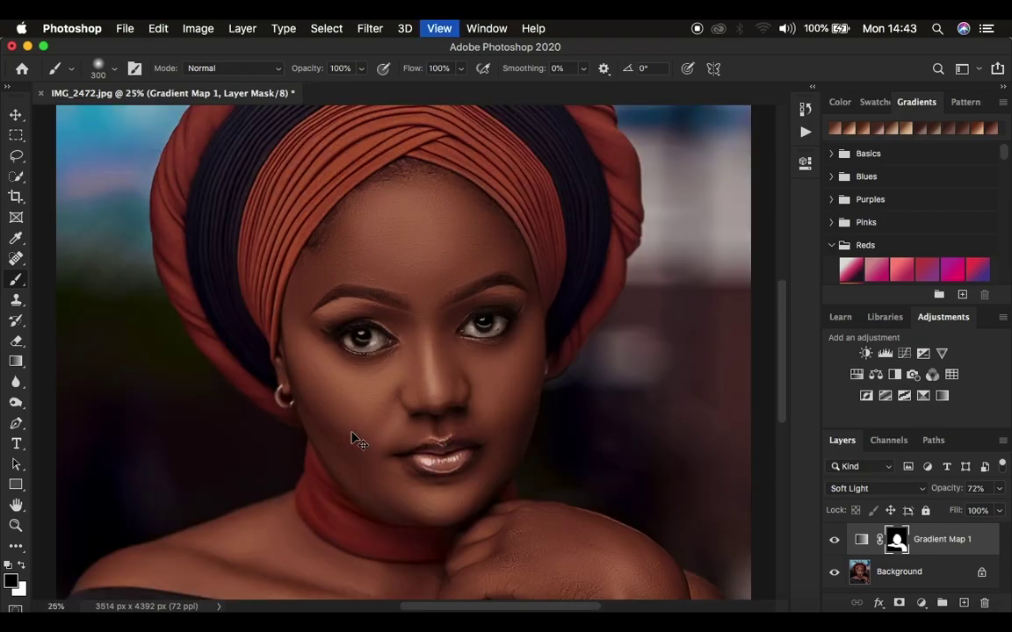
key(super+equal)
key(bracketleft)
key(bracketleft)
key(bracketleft)
key(bracketleft)
key(bracketleft)
key(bracketleft)
key(bracketleft)
key(bracketleft)
key(bracketleft)
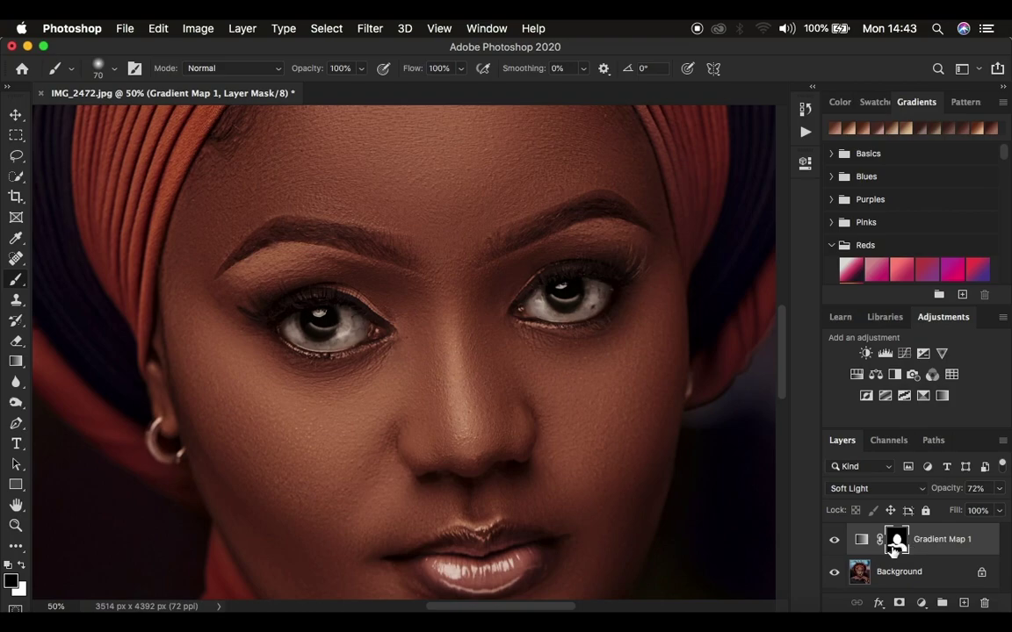
mouse_move(289, 322)
mouse_down()
mouse_move(330, 337)
mouse_move(285, 326)
mouse_move(321, 340)
mouse_move(351, 327)
mouse_move(323, 311)
mouse_move(348, 322)
mouse_move(321, 329)
mouse_up()
mouse_move(545, 304)
mouse_down()
mouse_move(597, 287)
mouse_move(537, 305)
mouse_move(594, 291)
mouse_move(572, 295)
mouse_up()
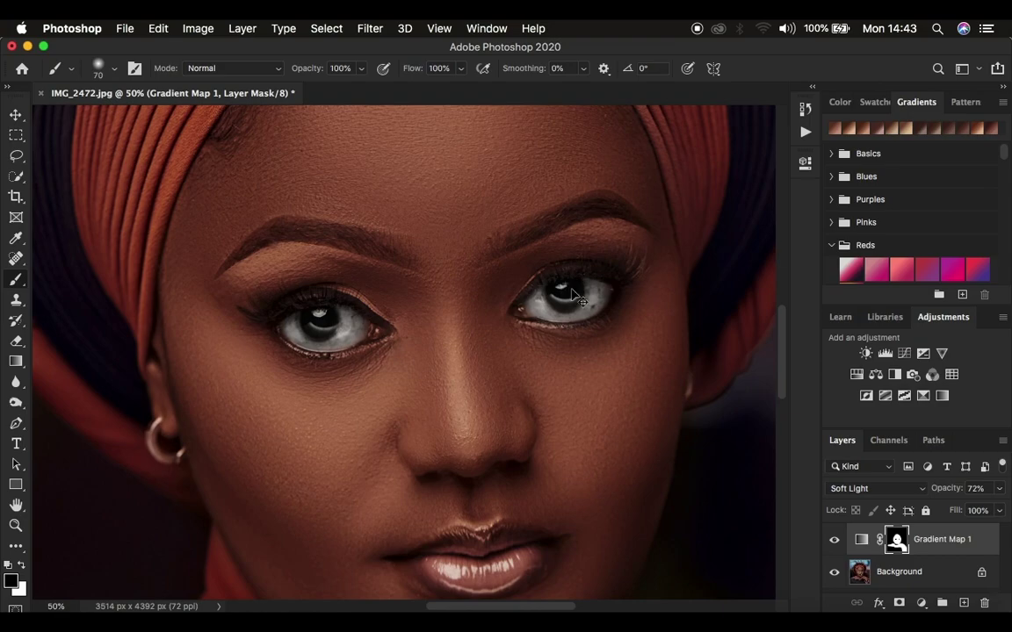
key(super+minus)
key(super+minus)
key(super+minus)
key(super+minus)
key(super+minus)
key(super+minus)
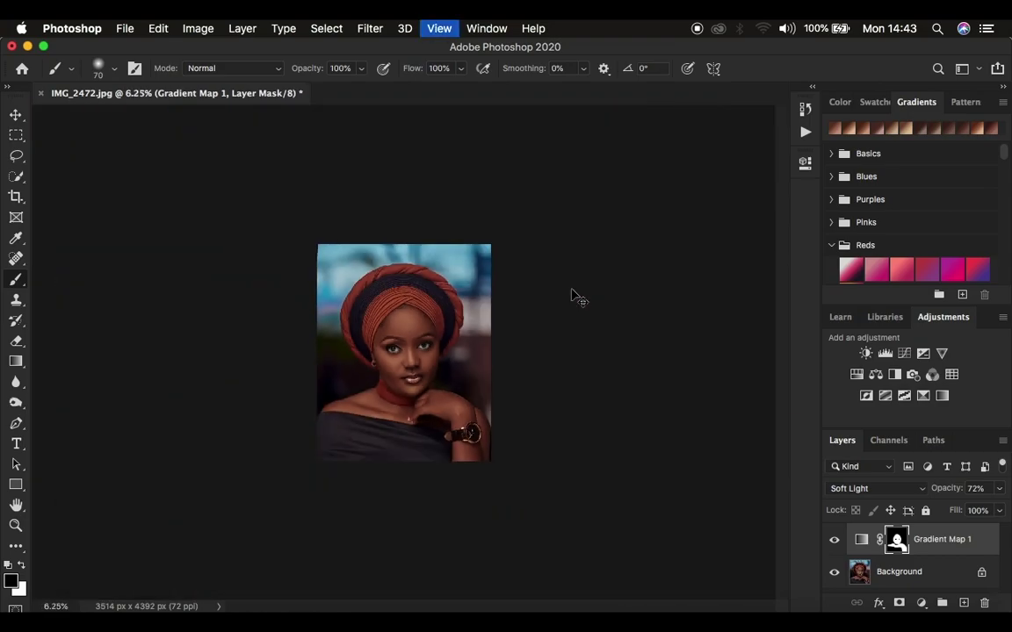
key(super+plus)
key(super+plus)
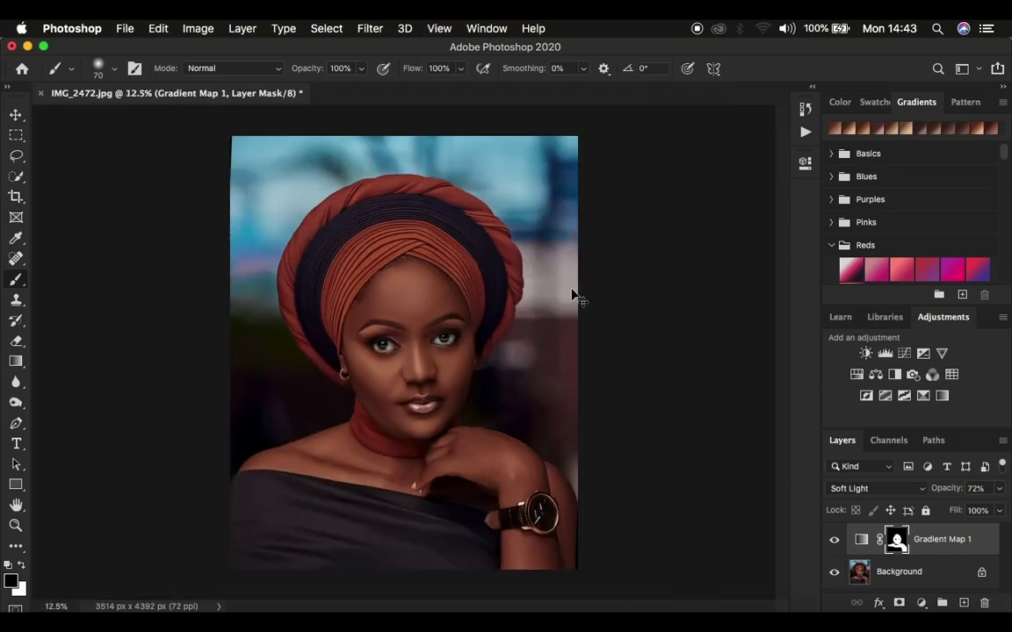
click(834, 541)
click(835, 541)
click(834, 541)
click(834, 541)
click(834, 541)
click(834, 541)
click(834, 541)
click(835, 541)
click(835, 541)
click(834, 541)
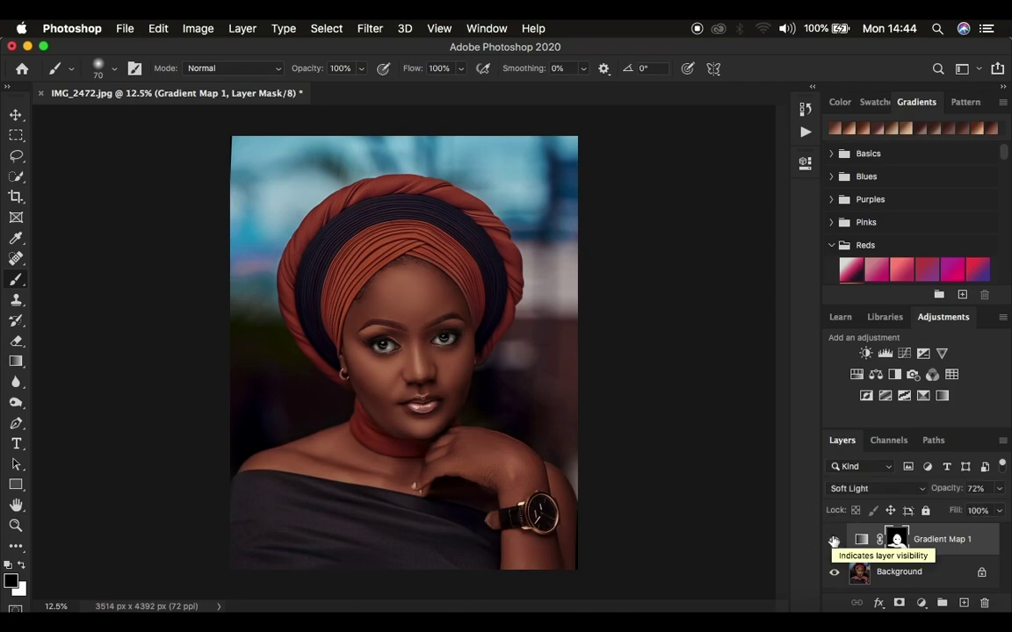